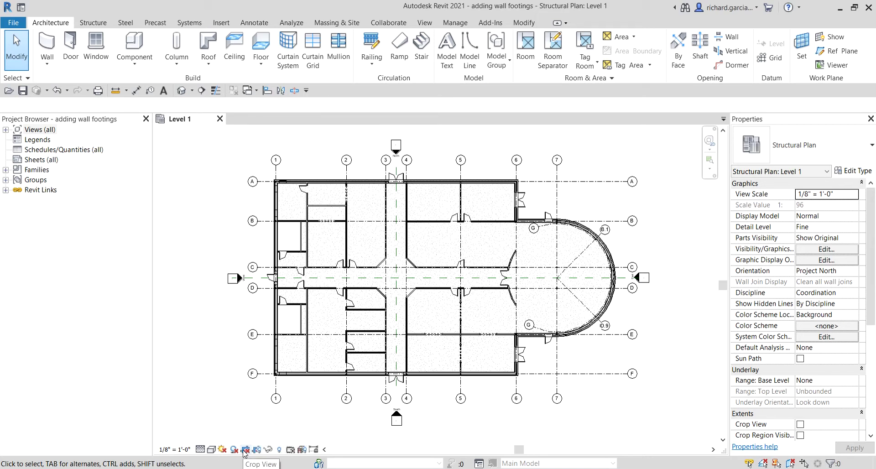
Turn on Crop View and Show Crop Region, then check the crop boundary around the building.
left_click(257, 451)
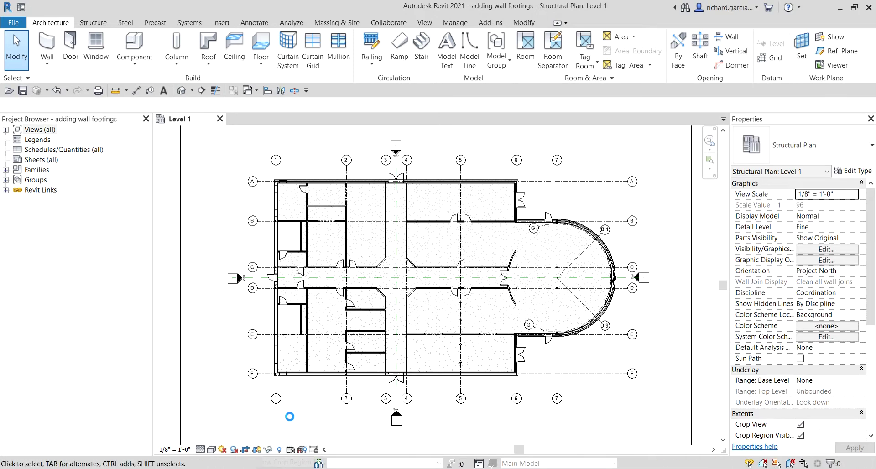
left_click(257, 449)
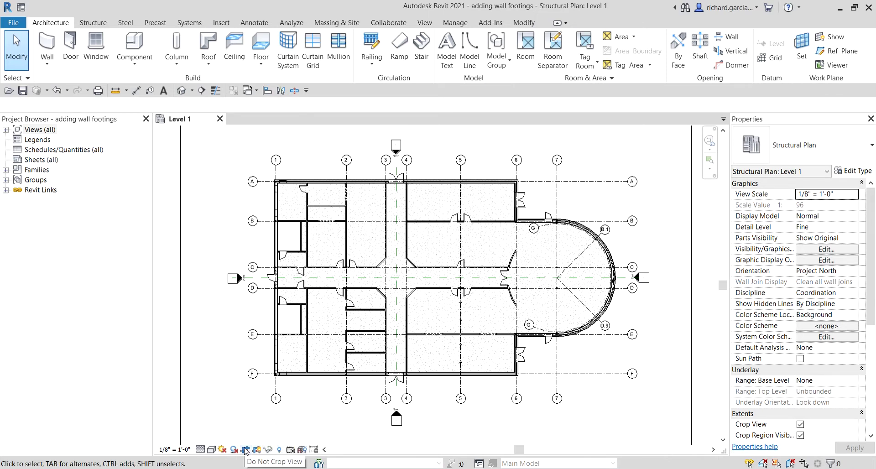
scroll(200, 289, "down", 3)
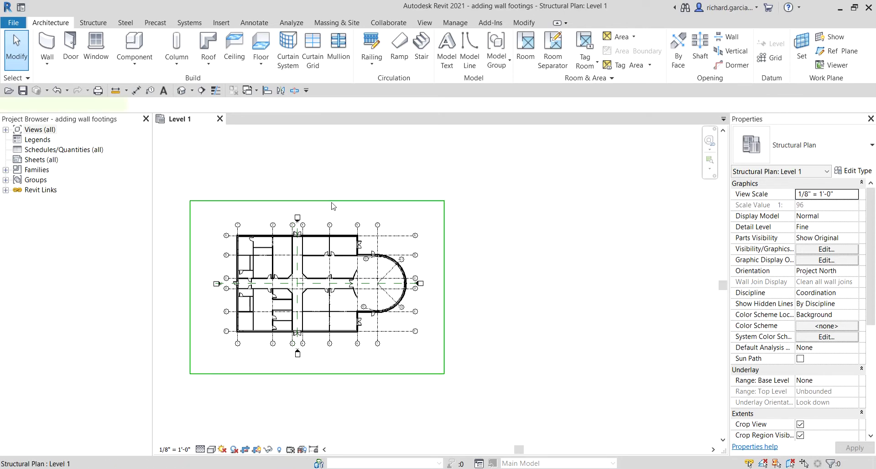
left_click(331, 203)
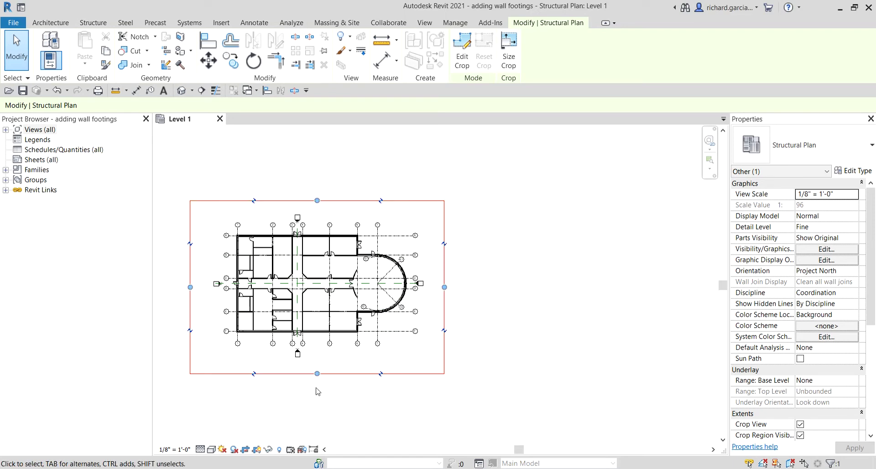
left_click(286, 395)
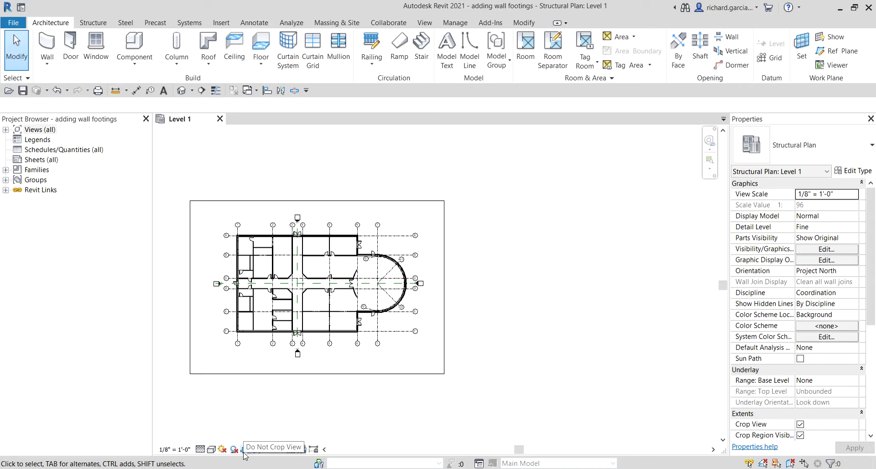
Pull the crop region's edges in around the upper-left rooms near grid C, then re-enable cropping.
left_click(444, 319)
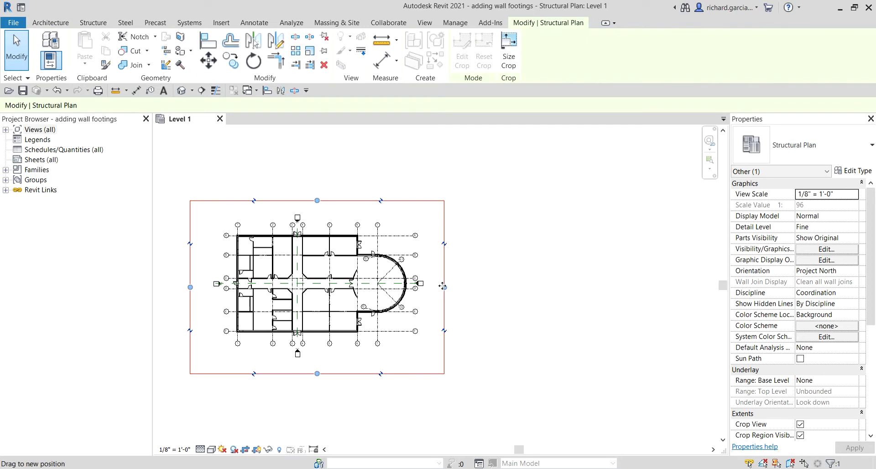
left_click_drag(375, 290, 304, 286)
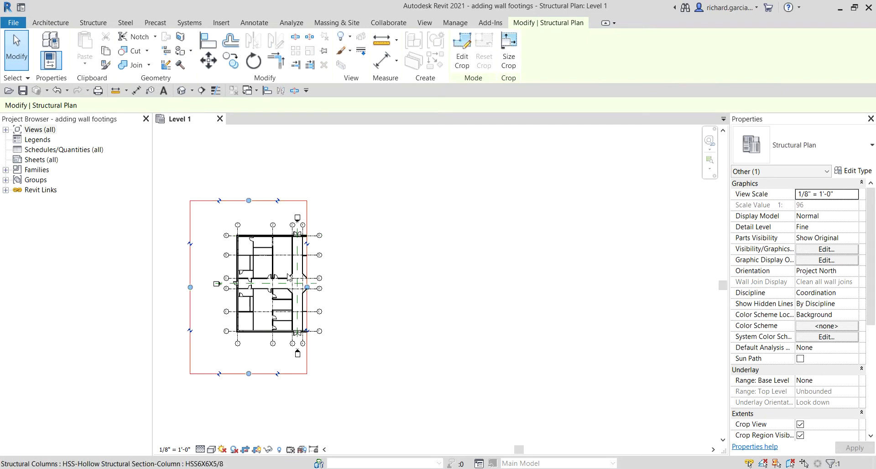
left_click(245, 449)
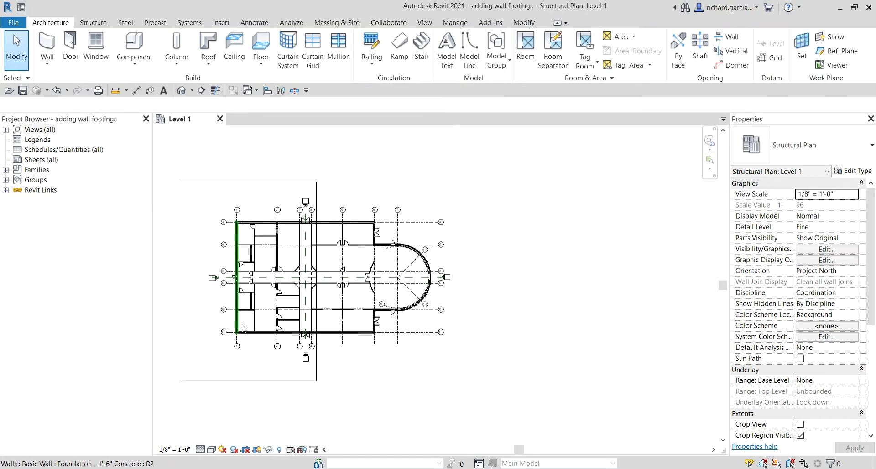
scroll(339, 339, "up", 3)
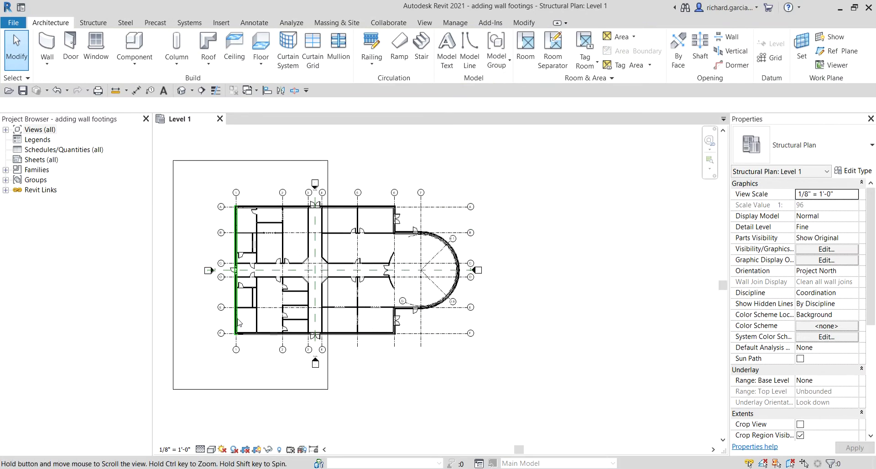
left_click(292, 390)
left_click_drag(306, 392, 307, 268)
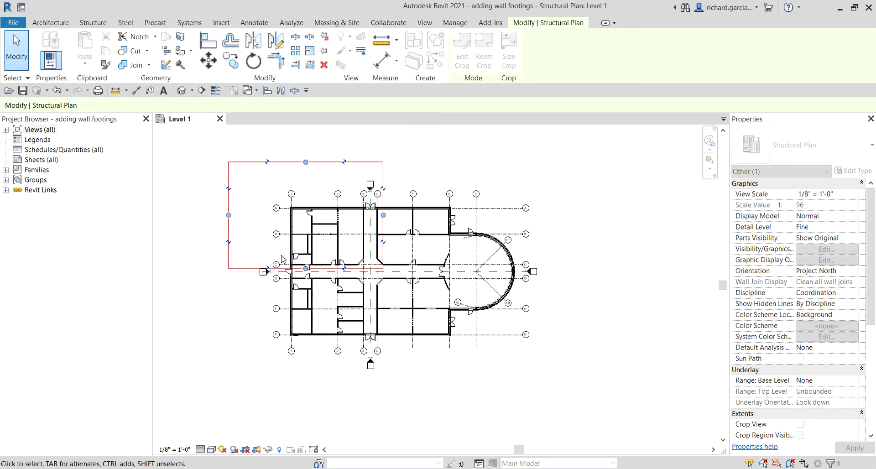
left_click_drag(229, 215, 287, 221)
left_click_drag(383, 220, 369, 219)
left_click_drag(326, 196, 326, 205)
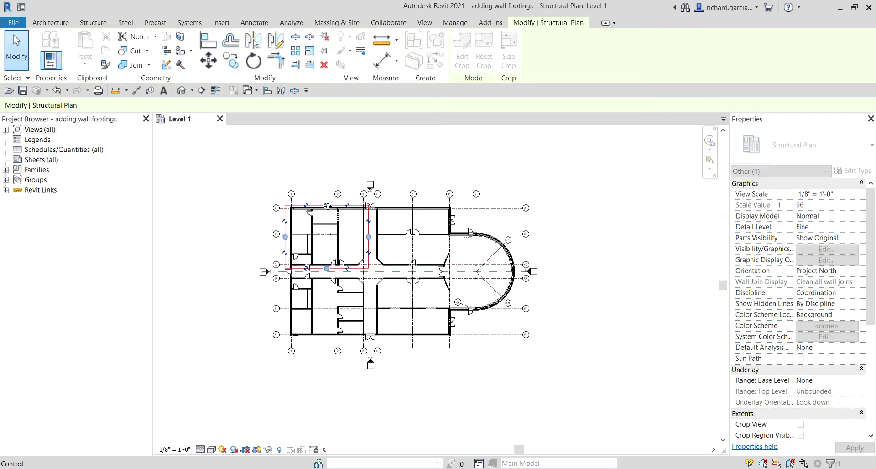
left_click(245, 450)
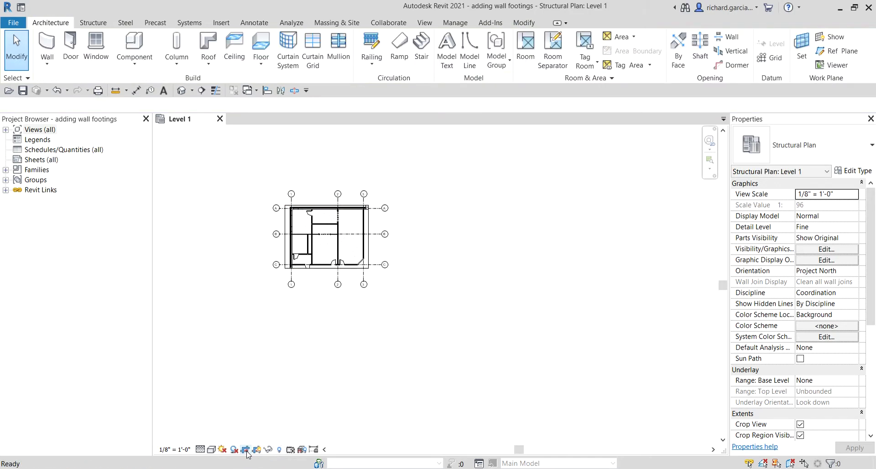
Zoom in to inspect grid 2, then zoom back out over the full Level 1 plan.
scroll(305, 229, "up", 3)
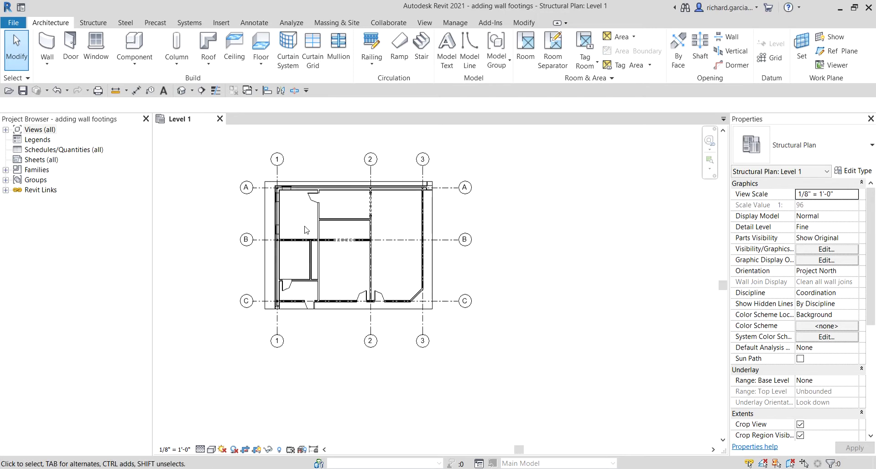
scroll(305, 229, "up", 2)
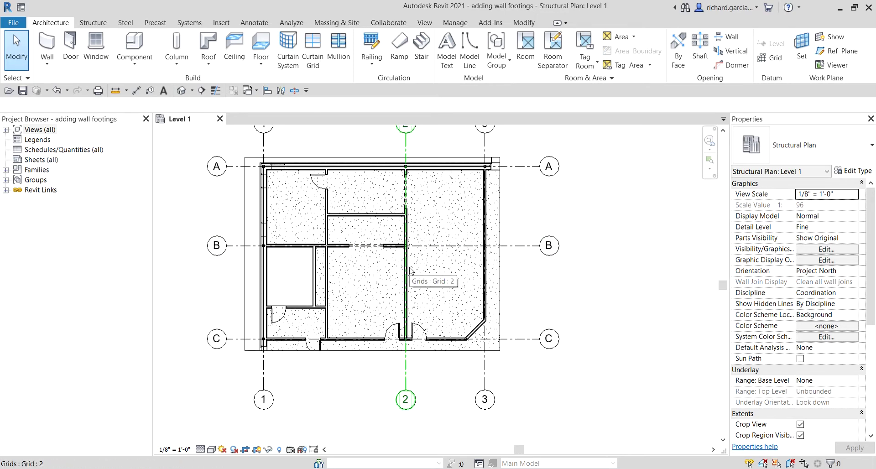
scroll(360, 286, "down", 2)
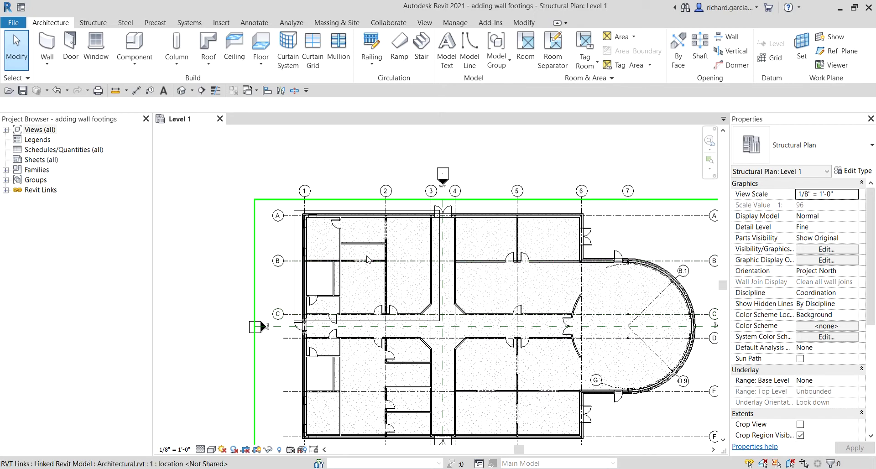
scroll(462, 319, "down", 3)
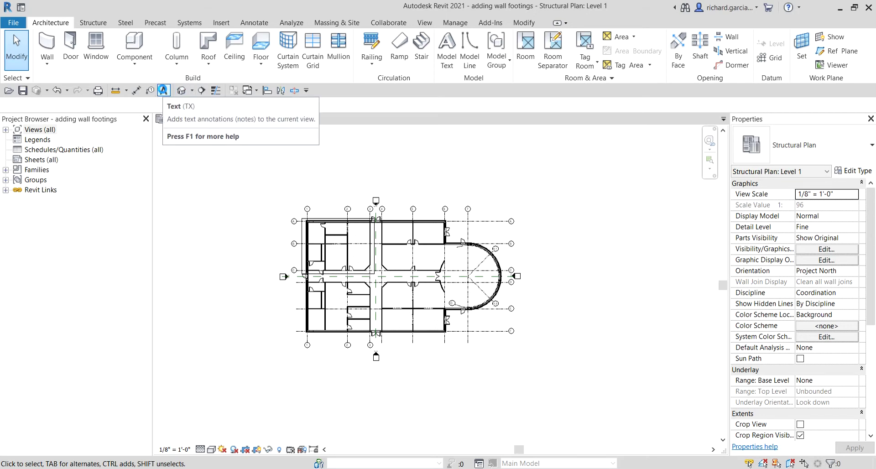
Place a 1/4" Arial text note reading SAMPLE to the left of grid B.
left_click(164, 91)
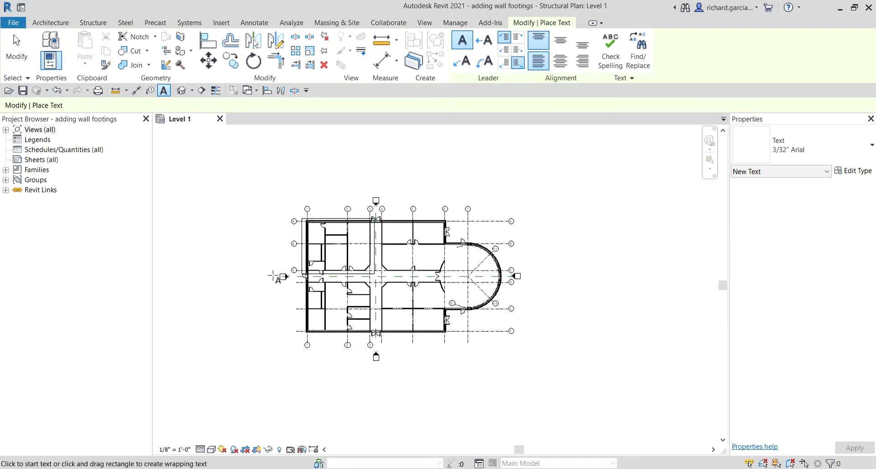
scroll(279, 255, "up", 6)
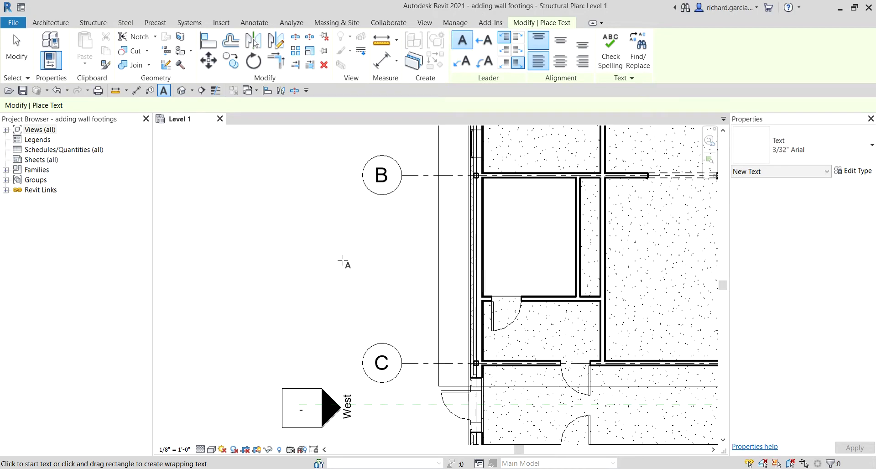
left_click(796, 155)
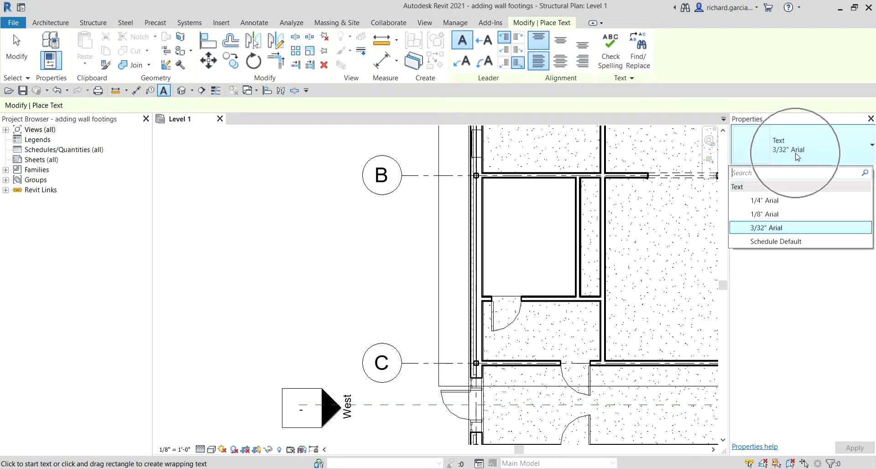
left_click(765, 200)
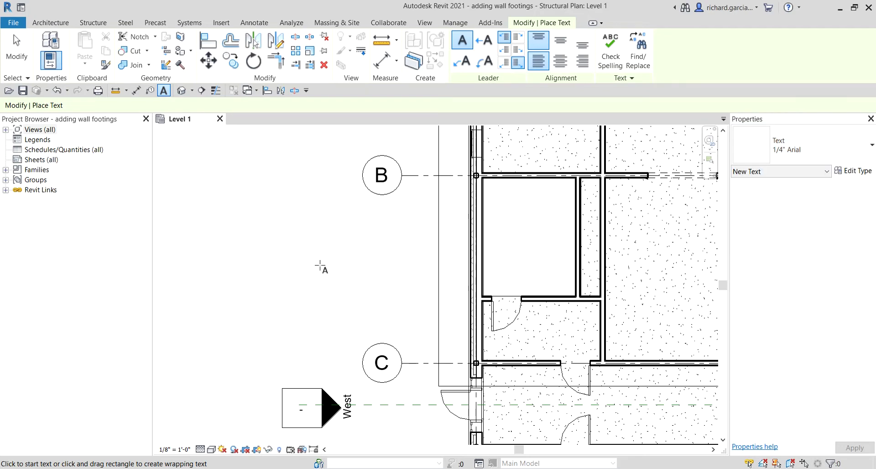
left_click(306, 265)
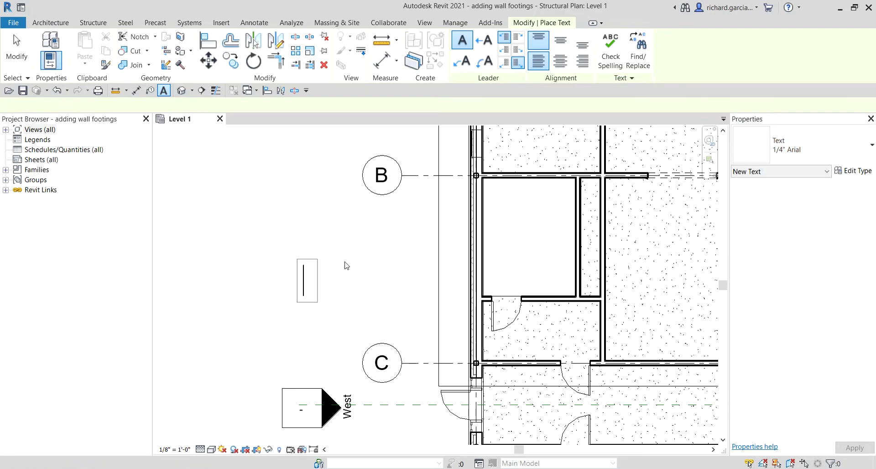
key("Caps_Lock")
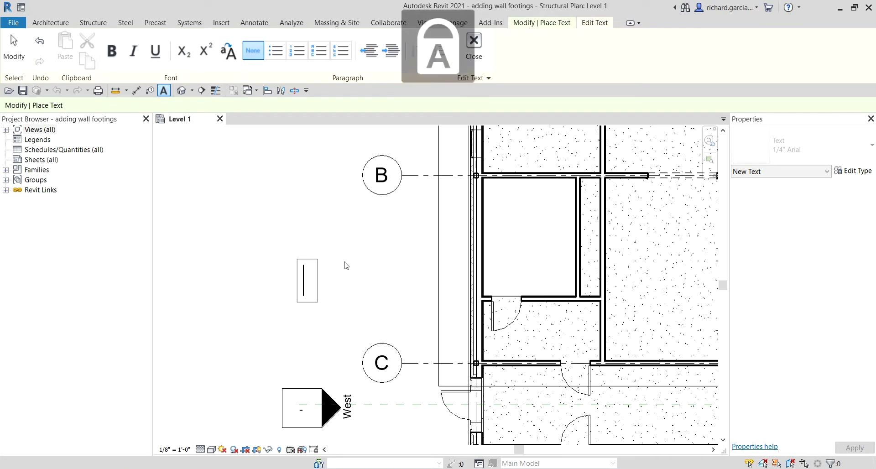
type("SAM")
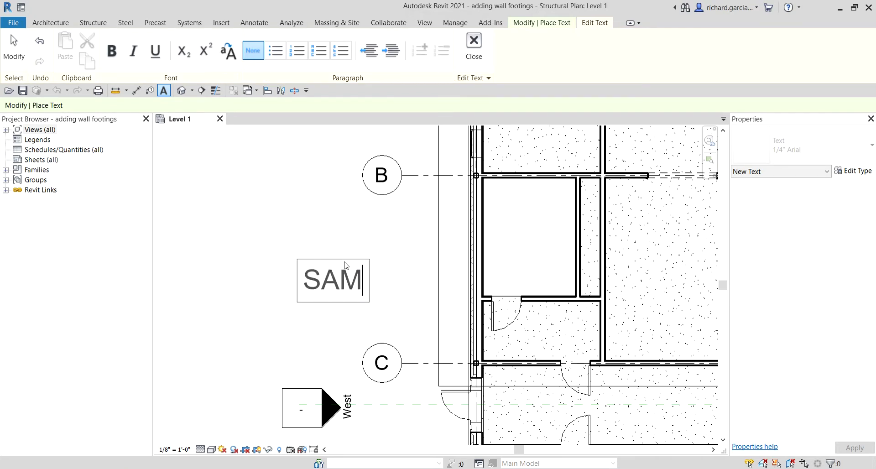
type("PLE")
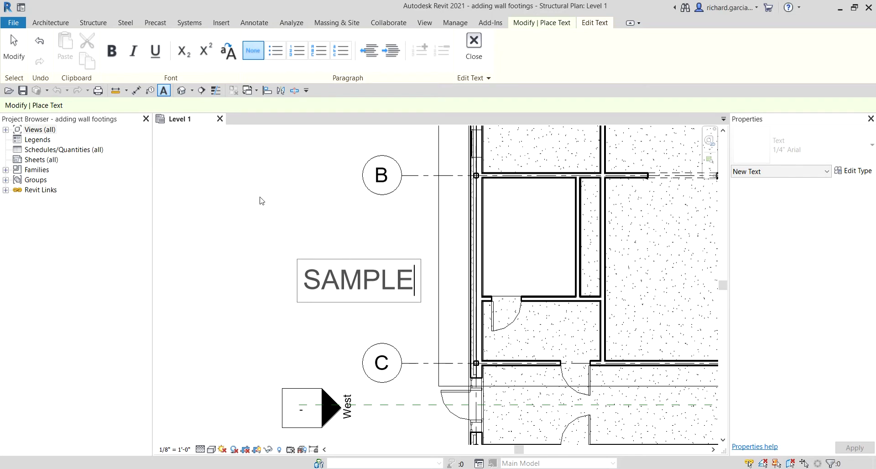
left_click(206, 191)
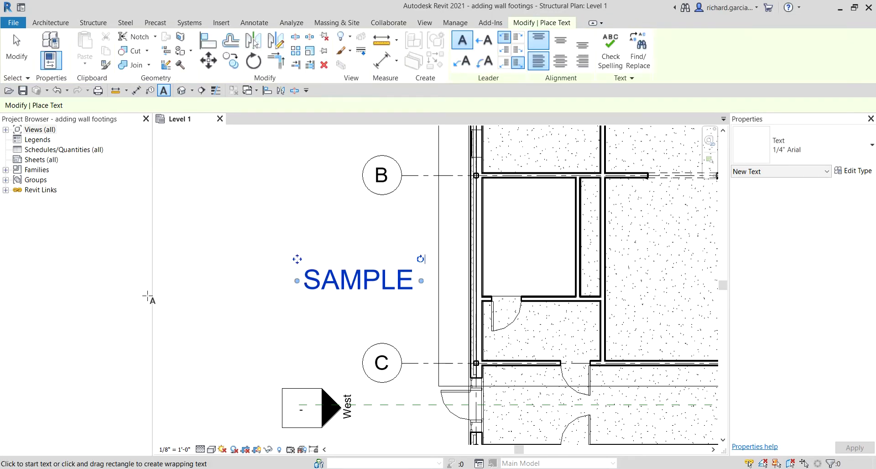
Add an 'ARC WALL' text note whose two-segment leader points at the curved east wall.
left_click(461, 61)
scroll(436, 285, "down", 4)
scroll(436, 285, "down", 4)
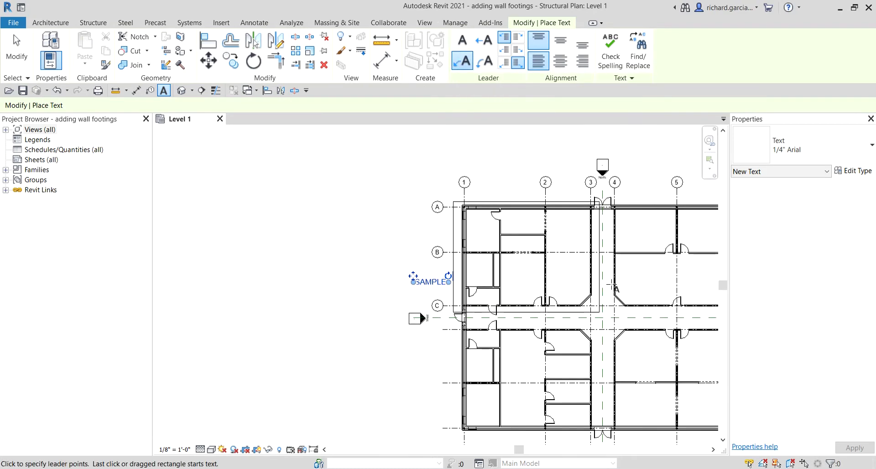
middle_click_drag(401, 294, 378, 290)
scroll(619, 331, "up", 5)
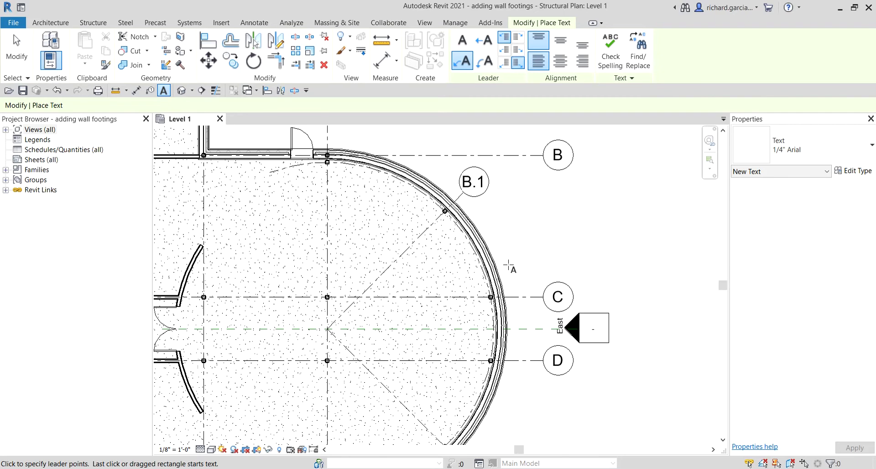
left_click(504, 270)
left_click(528, 236)
left_click(572, 237)
left_click(571, 236)
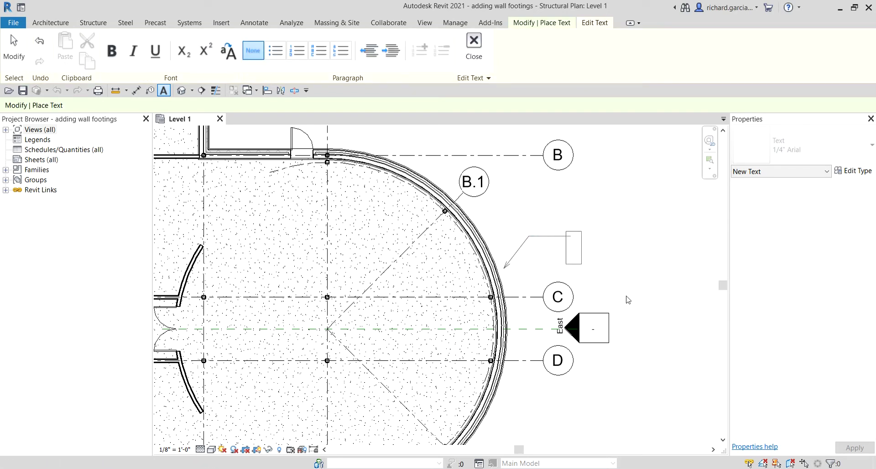
type("ARC WALL")
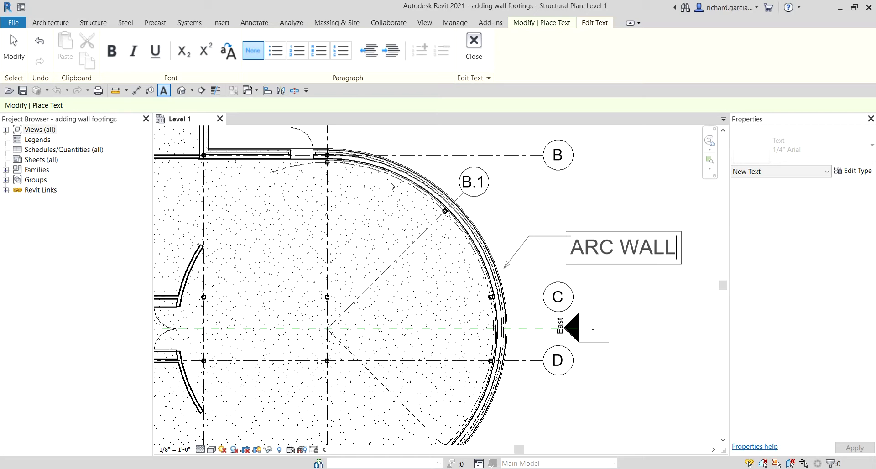
left_click(15, 46)
left_click(598, 278)
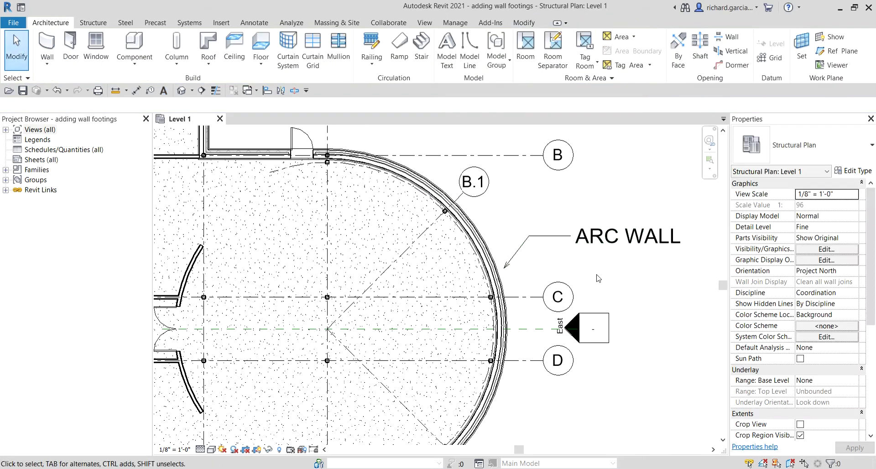
scroll(597, 278, "down", 3)
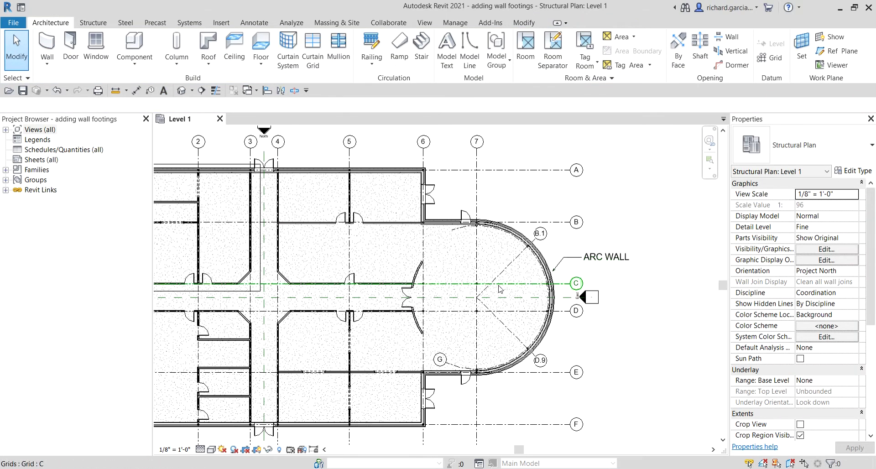
Zoom out to the whole plan, scroll Properties down to Extents, and widen the palette.
scroll(577, 258, "down", 2)
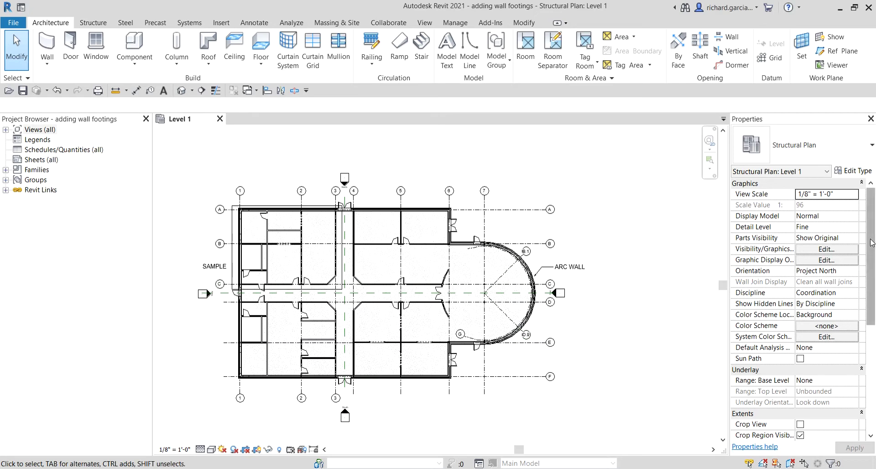
left_click_drag(872, 242, 873, 351)
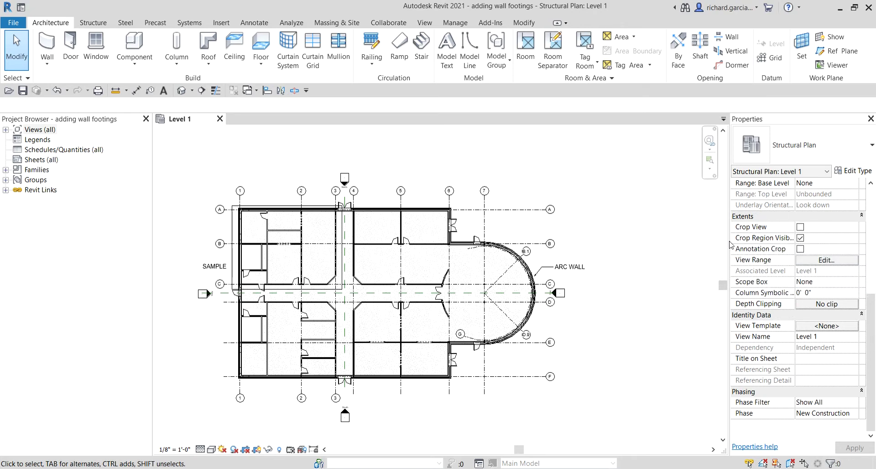
left_click_drag(730, 245, 719, 245)
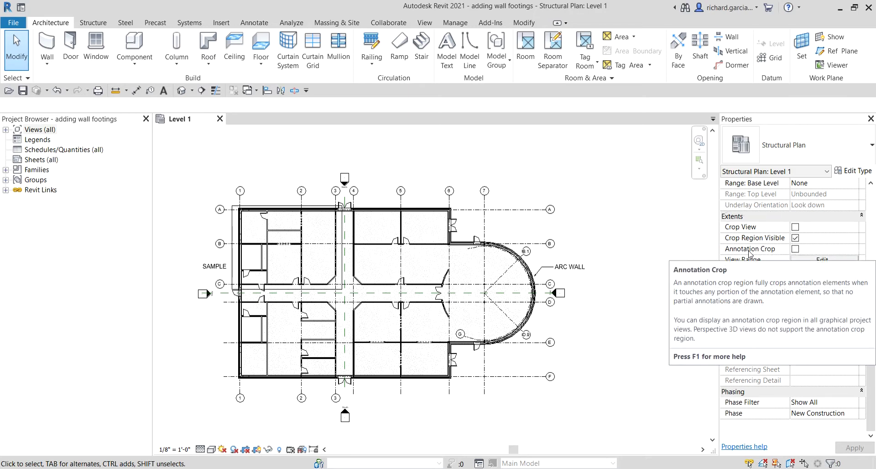
Check Annotation Crop under Extents and switch Crop View back on.
left_click(795, 249)
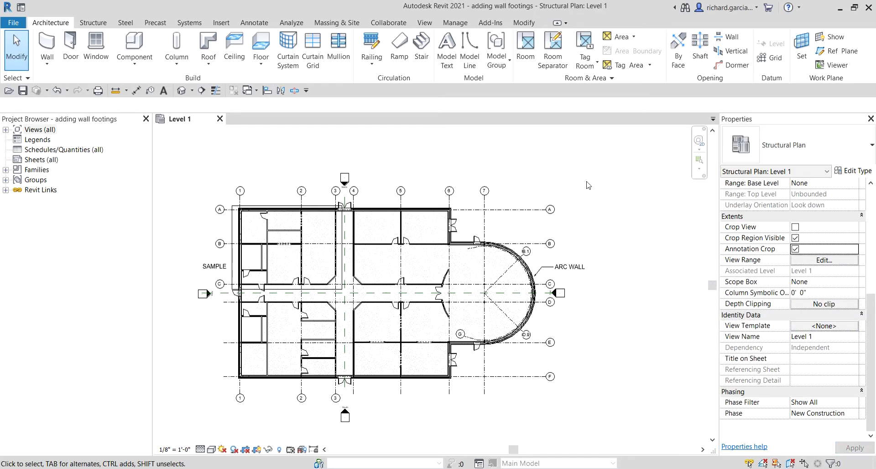
left_click(245, 449)
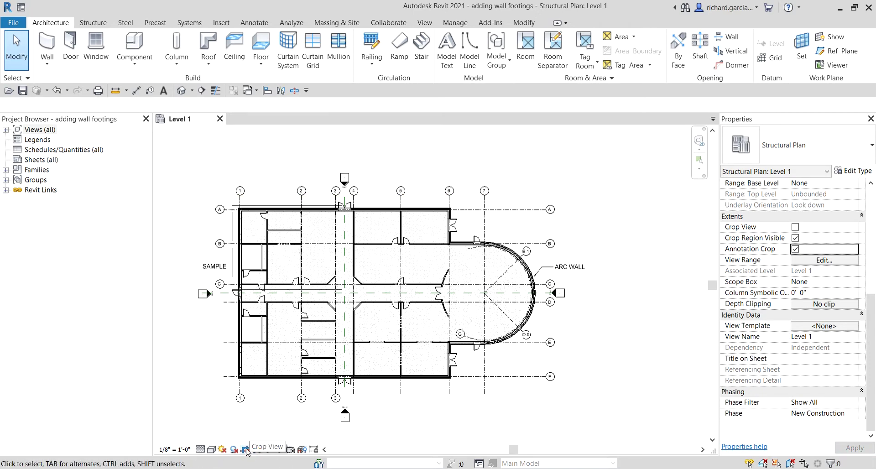
Enable Crop View in Extents and zoom to check the grid 1–3, A–C corner with notes hidden.
left_click(245, 449)
left_click(795, 227)
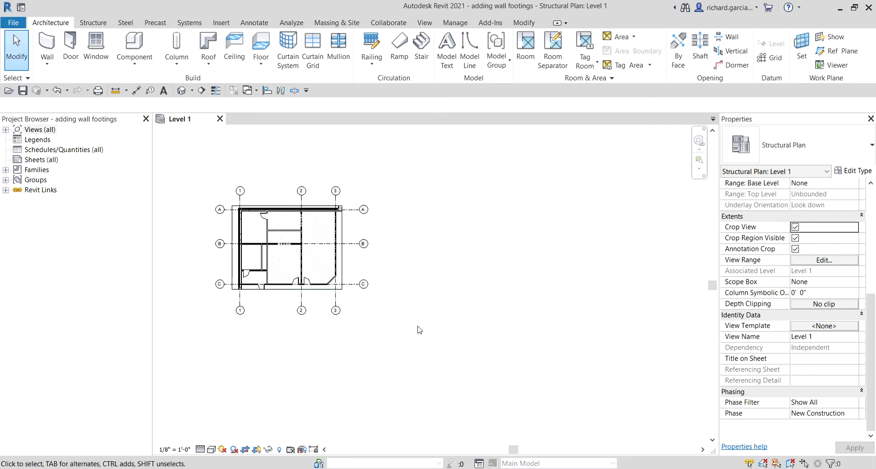
scroll(265, 337, "up", 5)
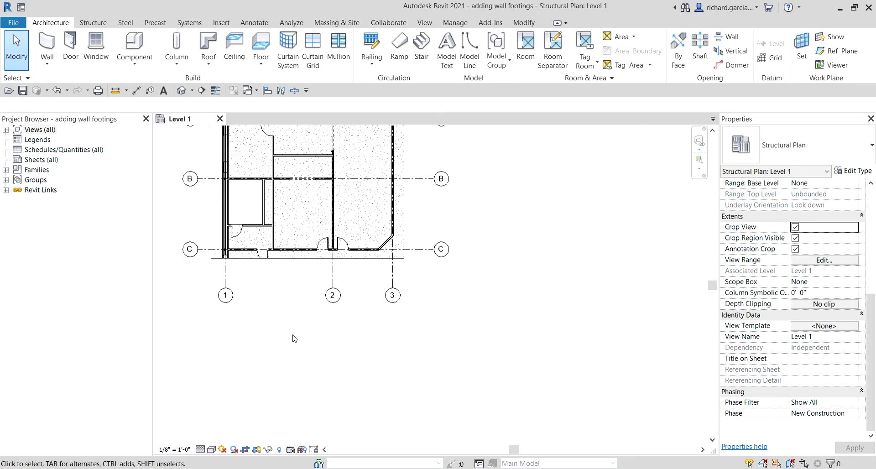
scroll(356, 399, "down", 3)
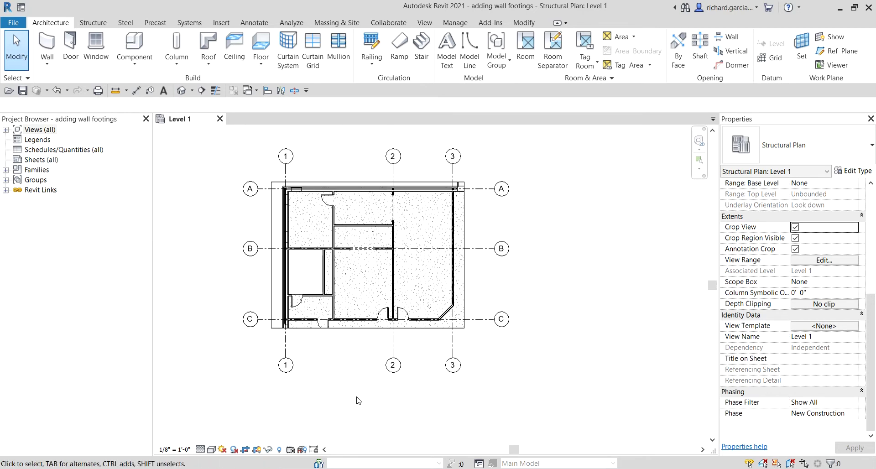
left_click(366, 334)
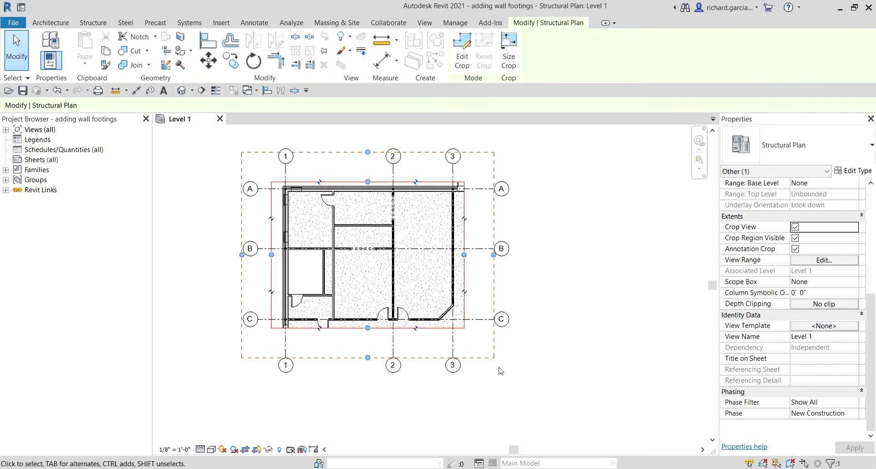
left_click(243, 339)
left_click(243, 340)
left_click(243, 340)
left_click(243, 341)
left_click(243, 340)
middle_click(217, 211)
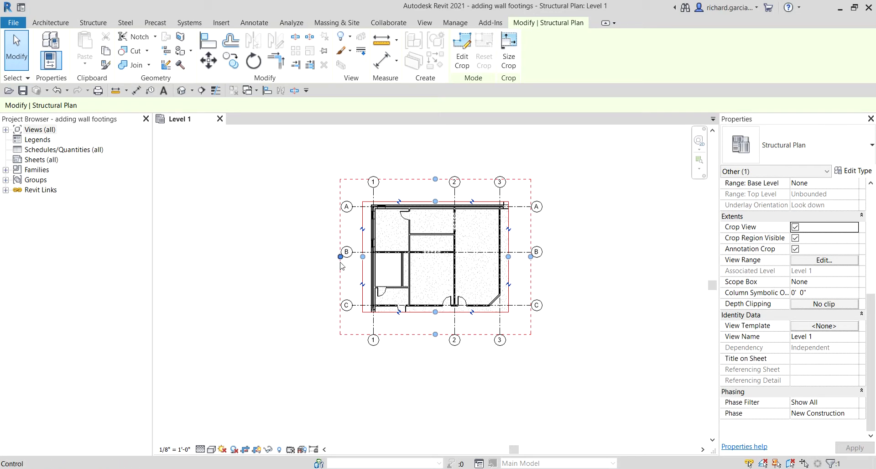
left_click_drag(340, 257, 206, 268)
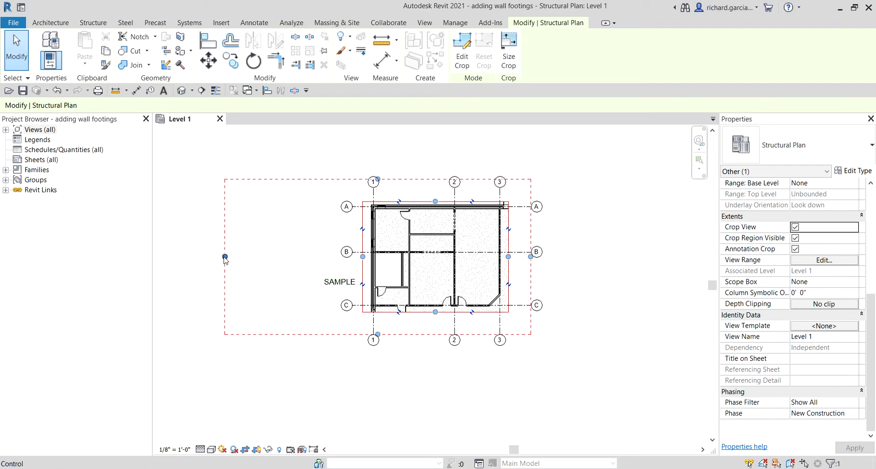
left_click_drag(225, 258, 330, 270)
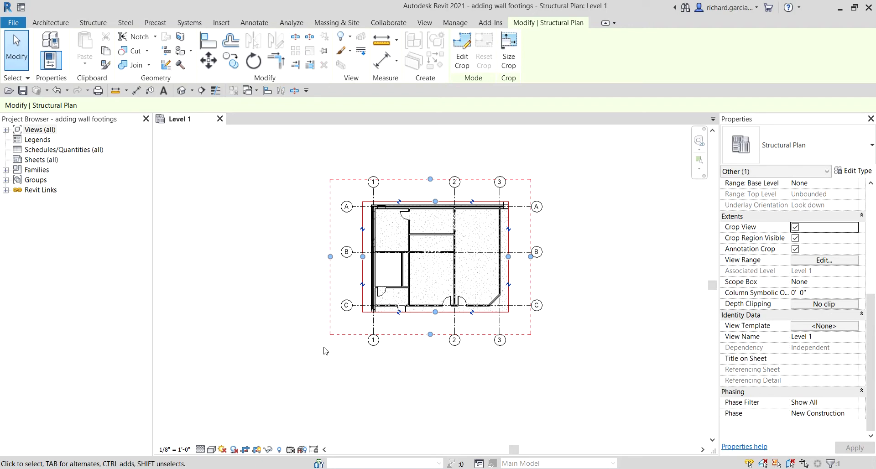
left_click(318, 372)
scroll(250, 346, "down", 3)
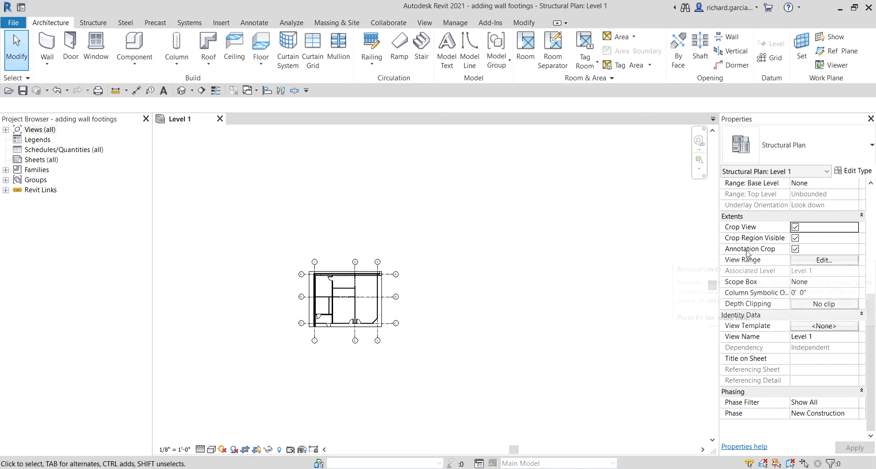
left_click(795, 250)
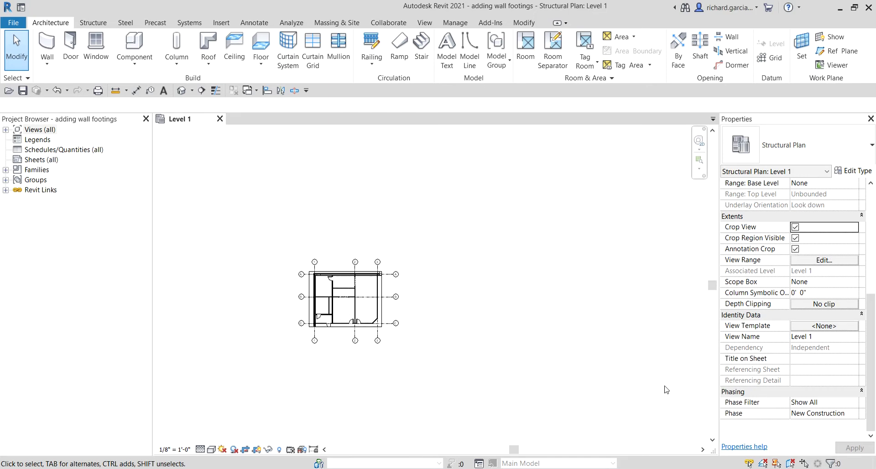
left_click(796, 250)
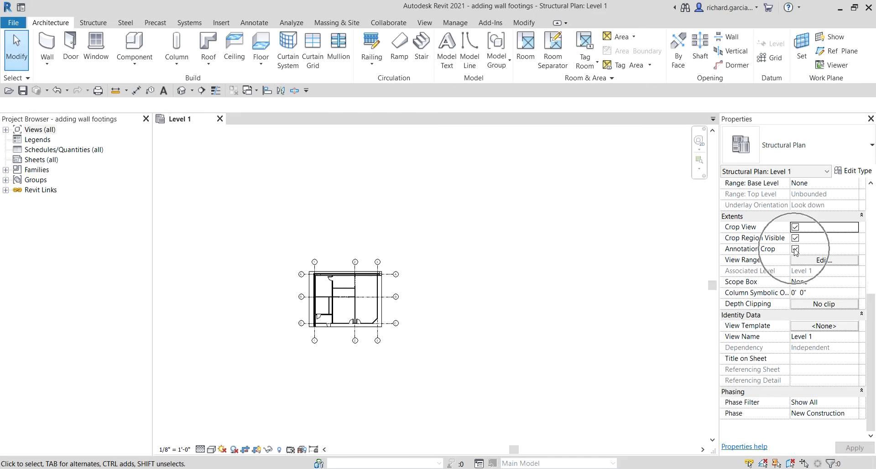
left_click(795, 250)
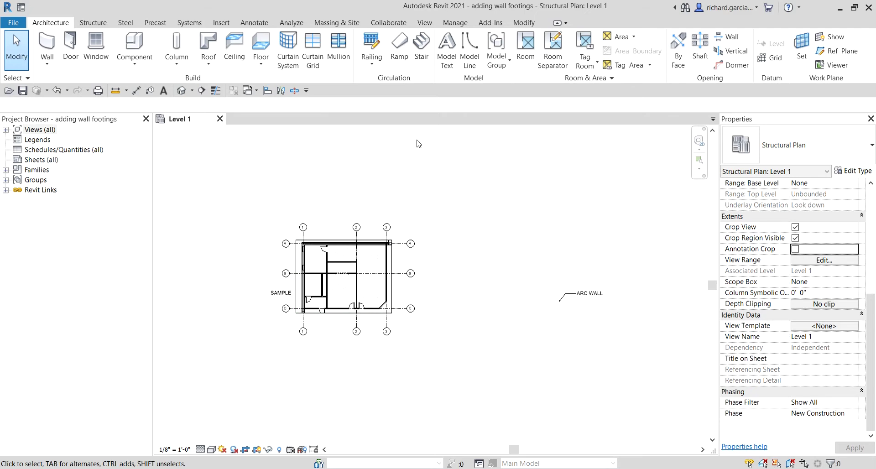
scroll(466, 215, "down", 1)
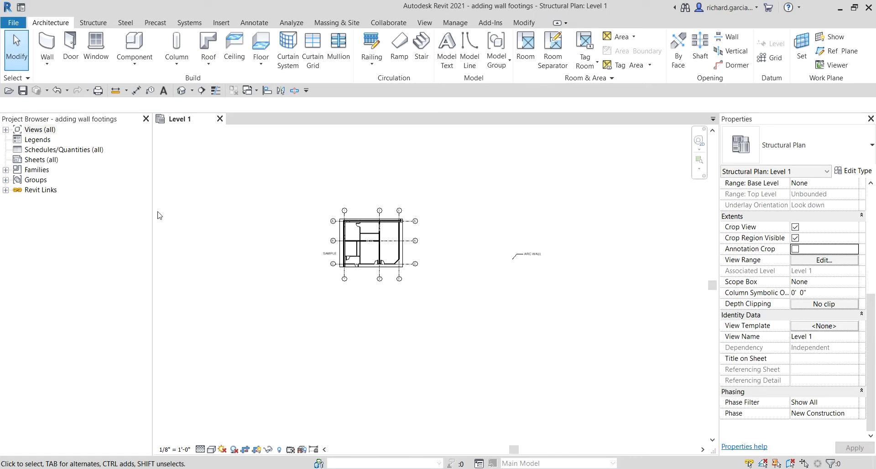
left_click(796, 250)
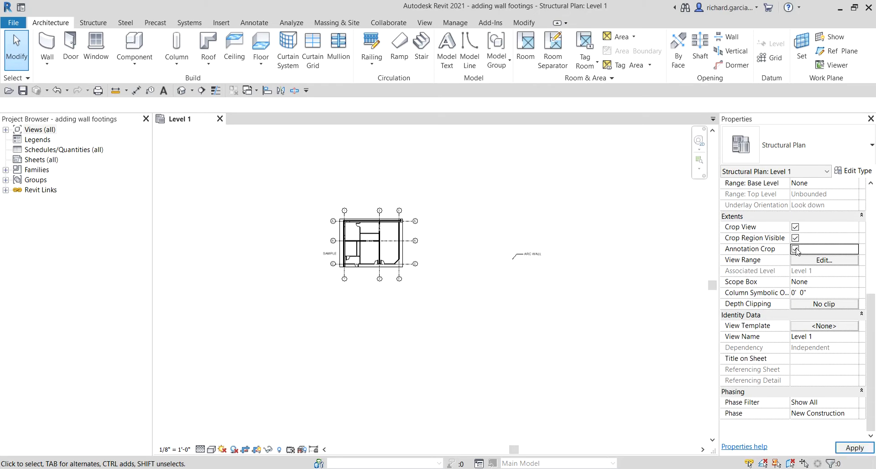
scroll(385, 256, "up", 3)
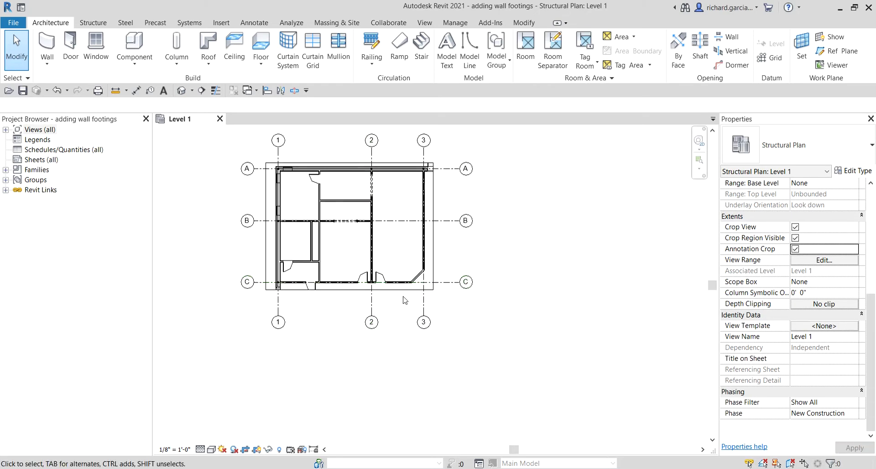
left_click(433, 247)
left_click(433, 247)
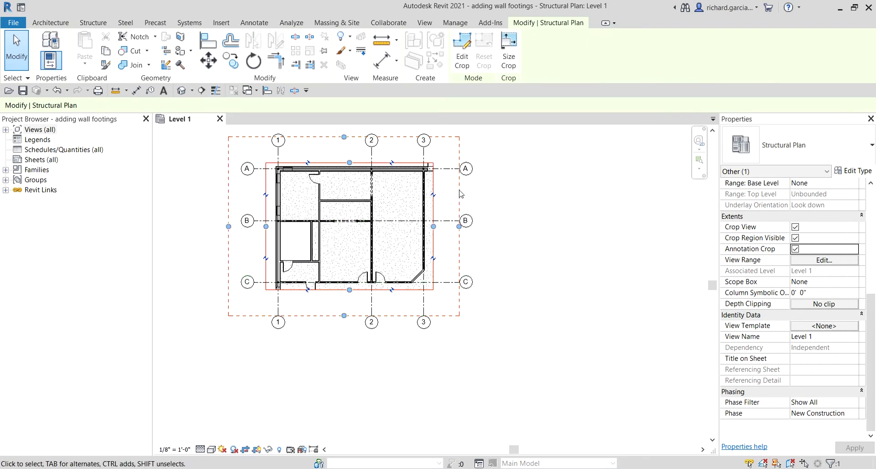
Hide the crop region, turn Crop View off, and centre the full building including the arc wall.
key("ctrl")
left_click(569, 302)
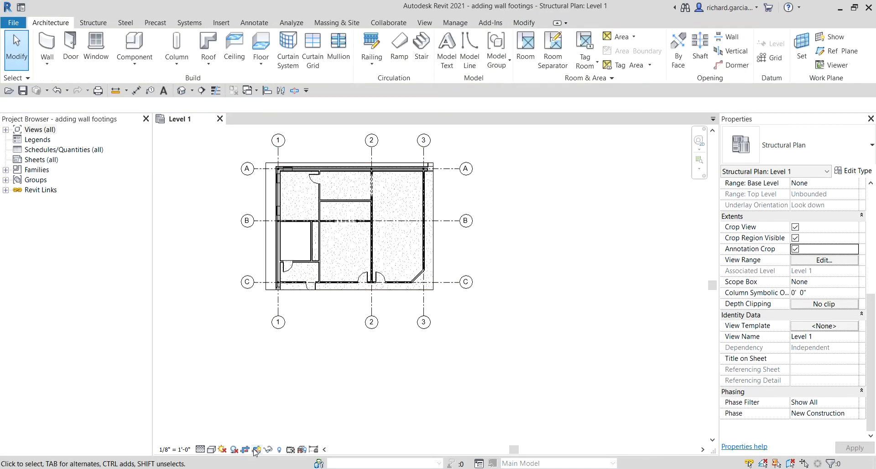
key("ctrl")
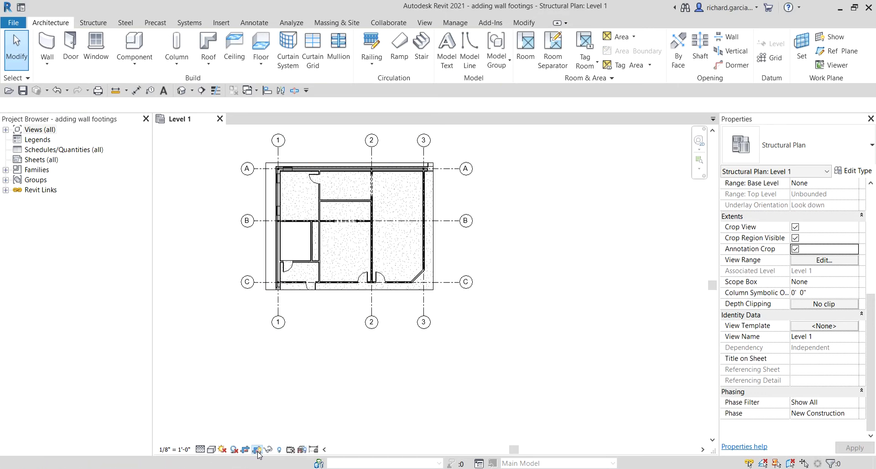
left_click(257, 450)
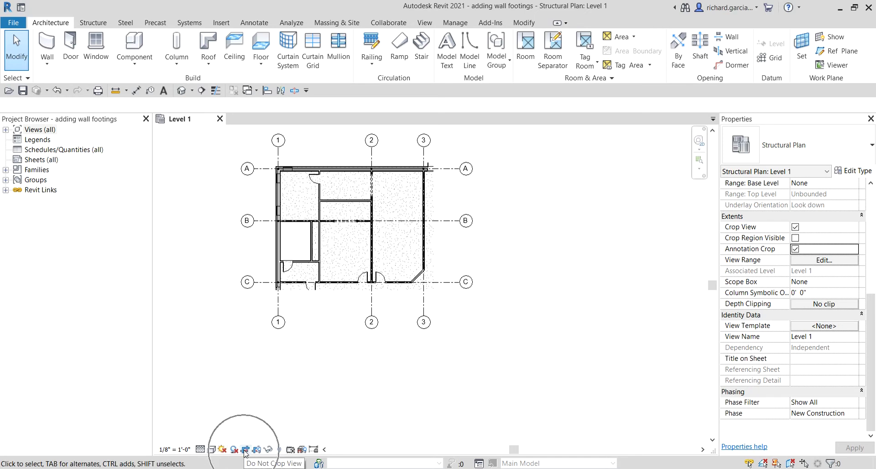
left_click(245, 451)
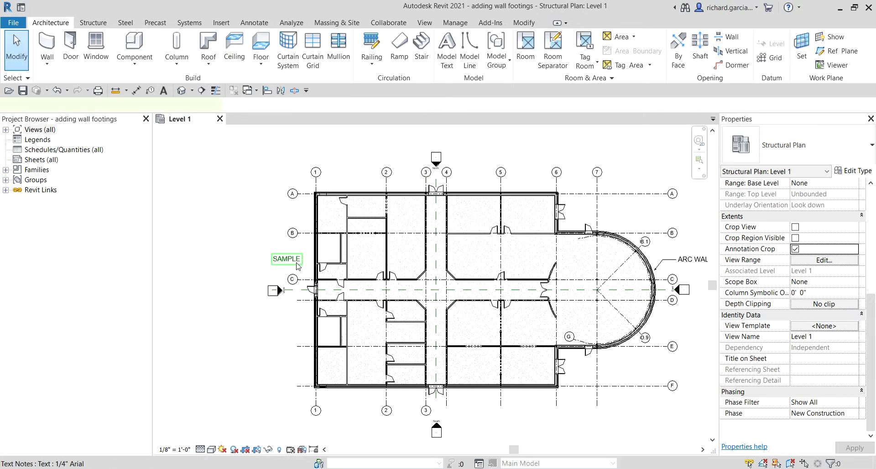
middle_click_drag(429, 292, 324, 284)
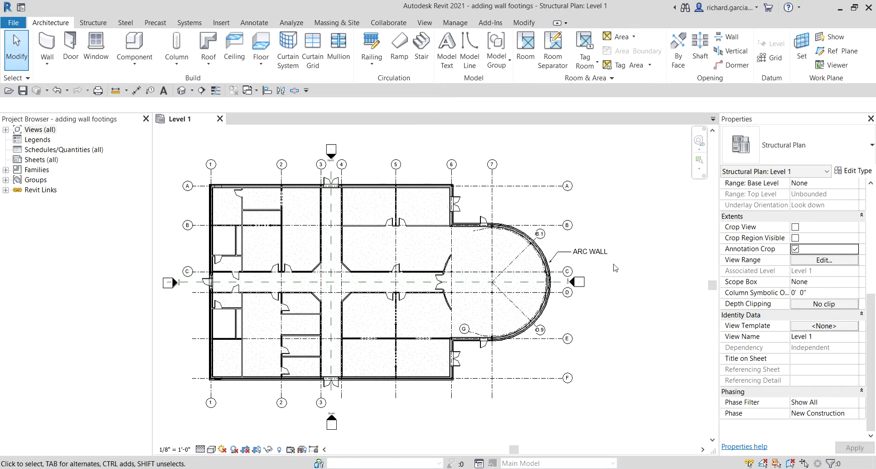
left_click(581, 254)
key("Escape")
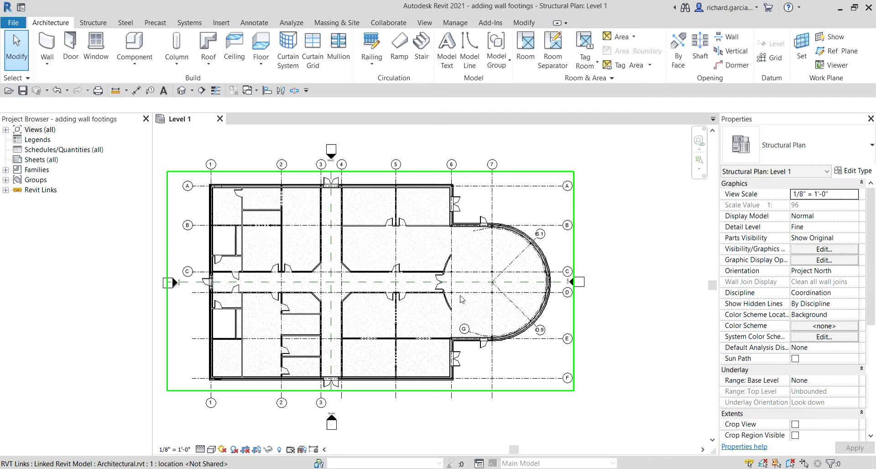
Inspect the foundation walls in the default 3D view, then go back to the Level 1 plan.
left_click(179, 91)
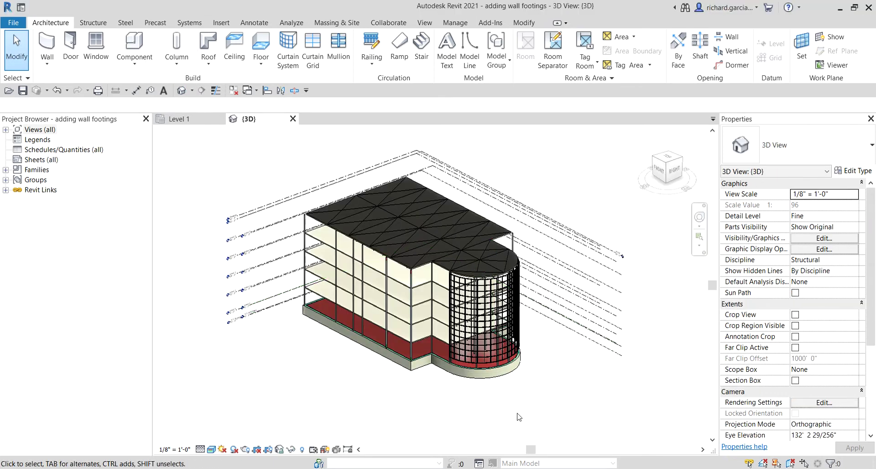
scroll(411, 379, "up", 5)
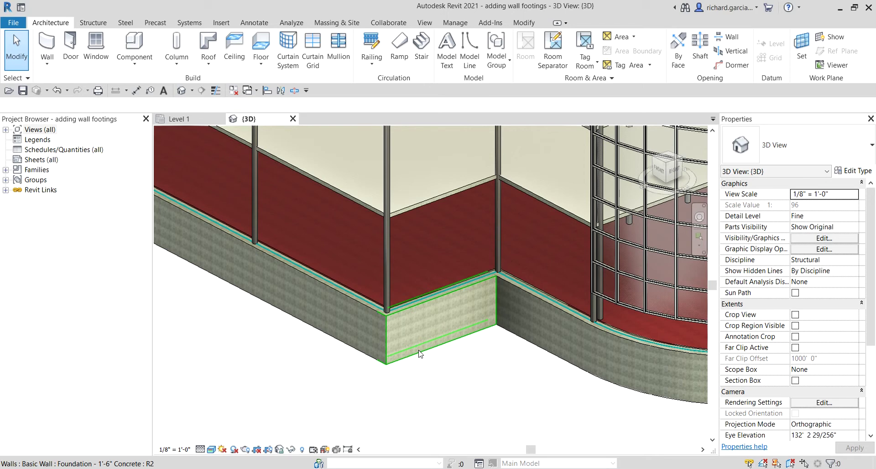
left_click(188, 121)
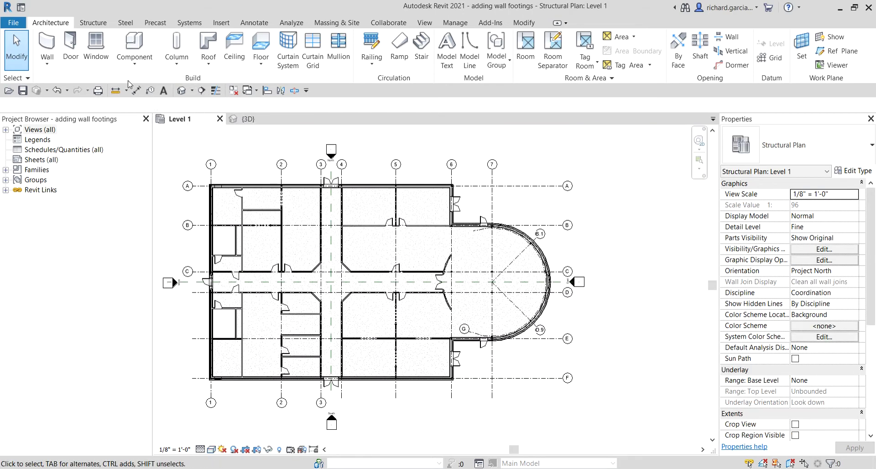
Start the Structure tab's Wall foundation tool with the Bearing Footing - 36" x 12" type.
left_click(94, 25)
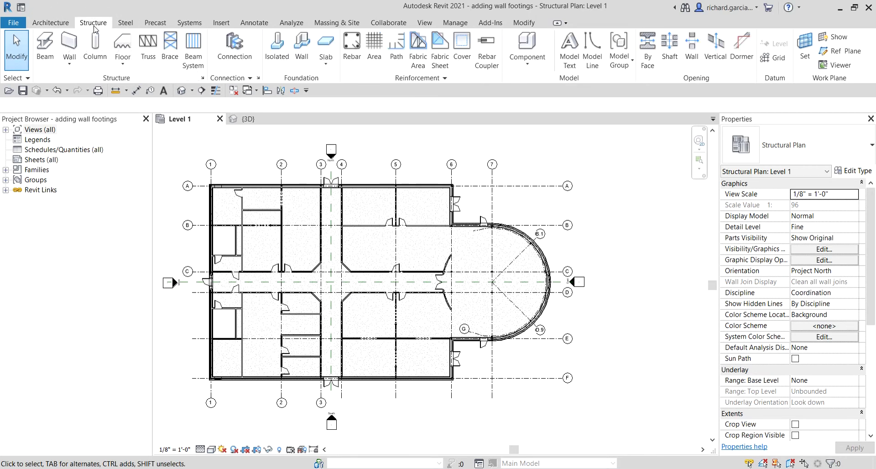
left_click(302, 46)
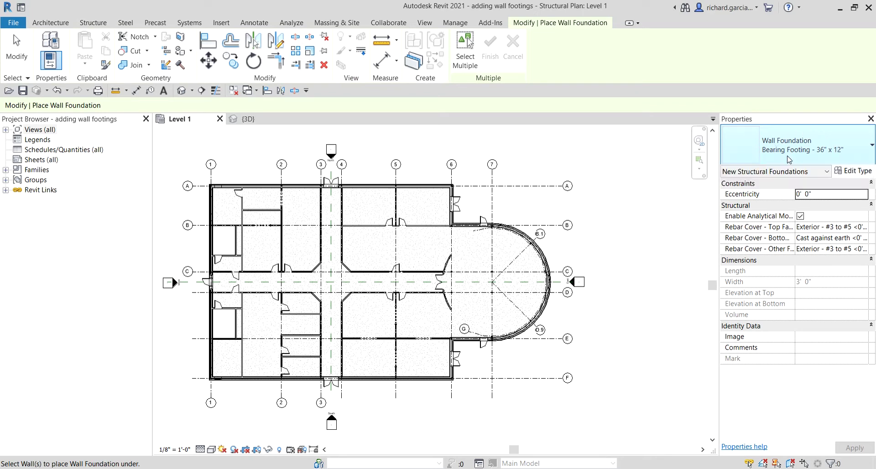
Keep the Bearing Footing - 36" x 12" type in the type selector and open its Type Properties.
left_click(807, 159)
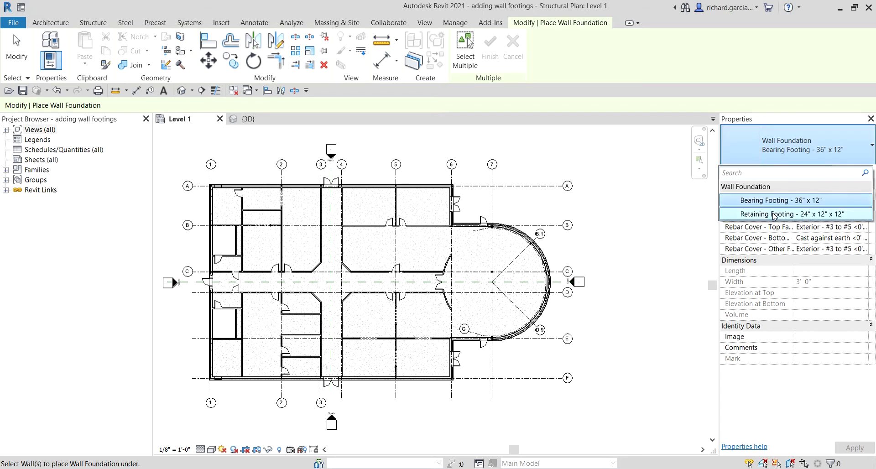
left_click(776, 147)
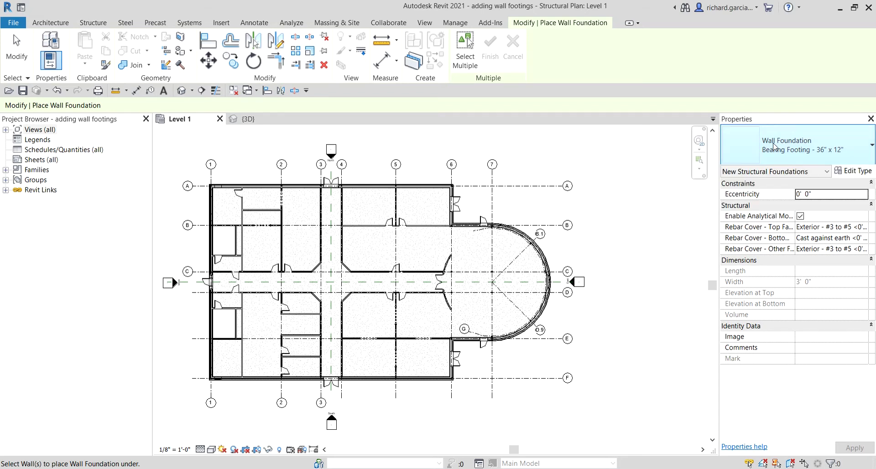
left_click(857, 172)
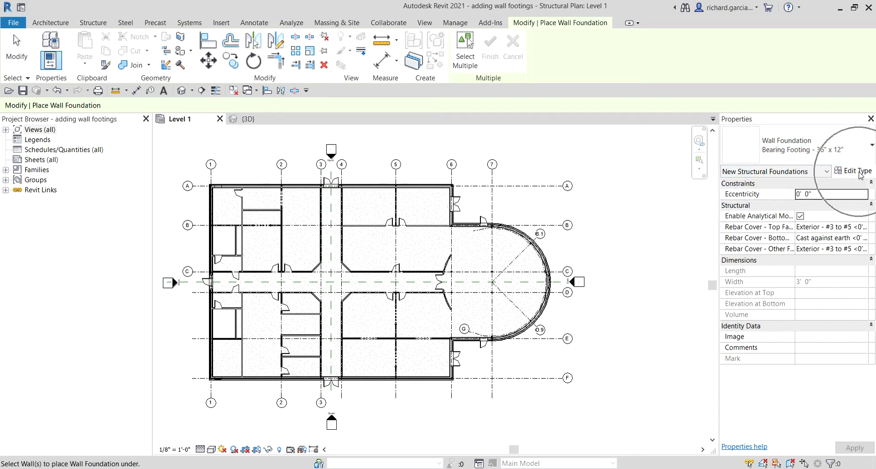
left_click(859, 173)
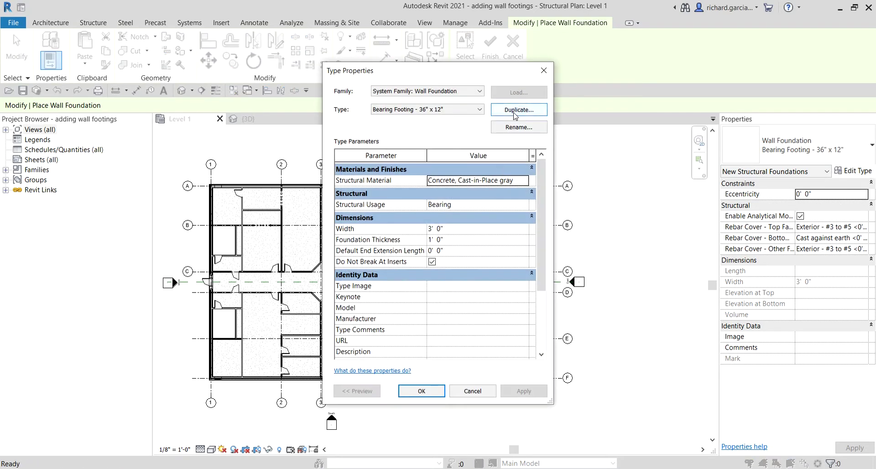
Duplicate the footing type as 'Bearing Footing - 3' 6"'.
left_click(515, 110)
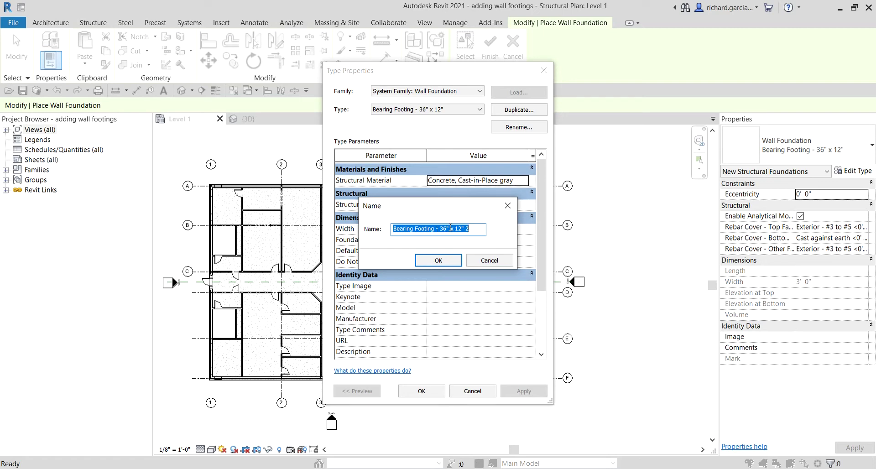
left_click(442, 230)
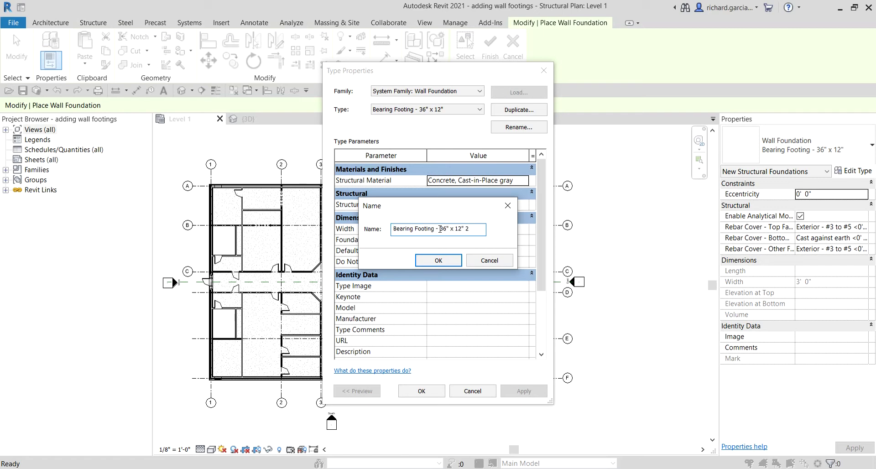
left_click_drag(440, 229, 482, 227)
type("3' 6")
left_click(437, 262)
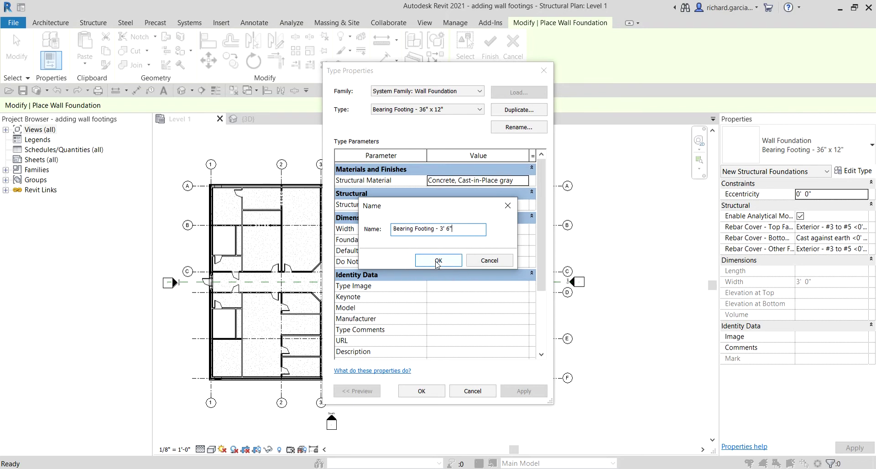
left_click(437, 262)
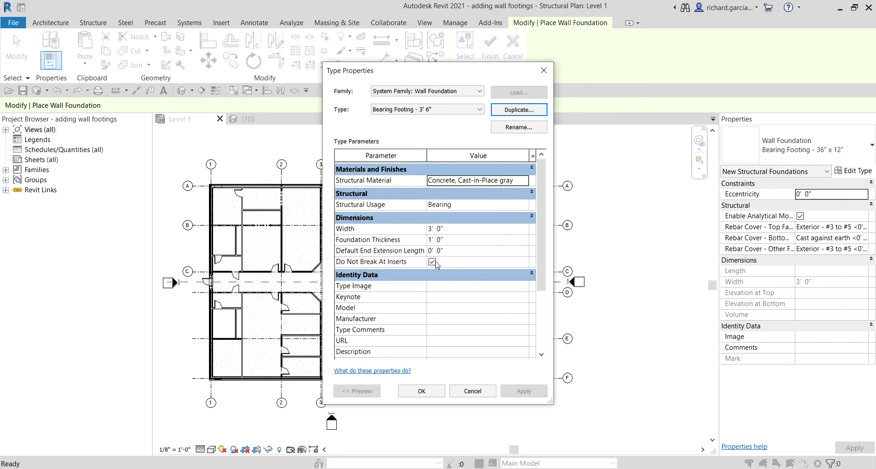
Set the new type's Foundation Thickness to 6" and save the type.
left_click(387, 114)
left_click(359, 223)
left_click(458, 232)
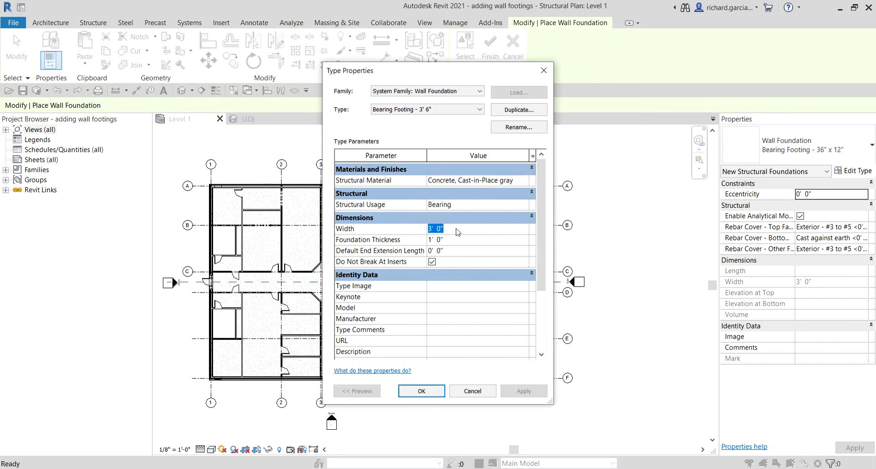
left_click(457, 229)
left_click(453, 242)
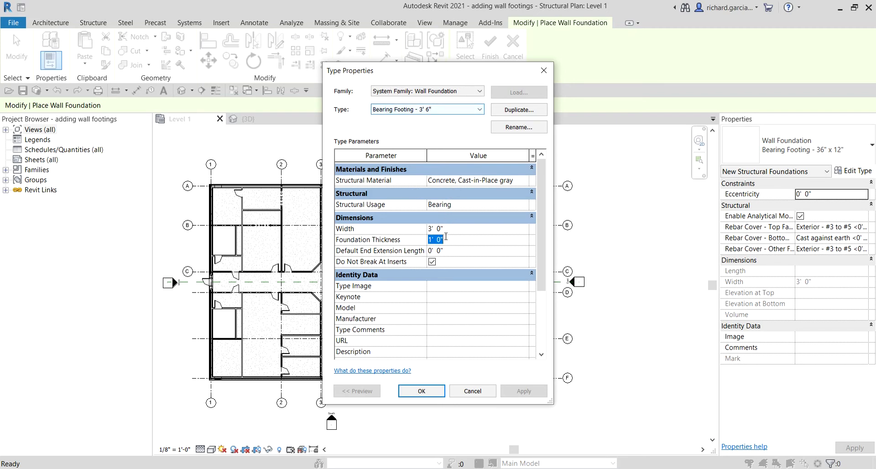
left_click(448, 241)
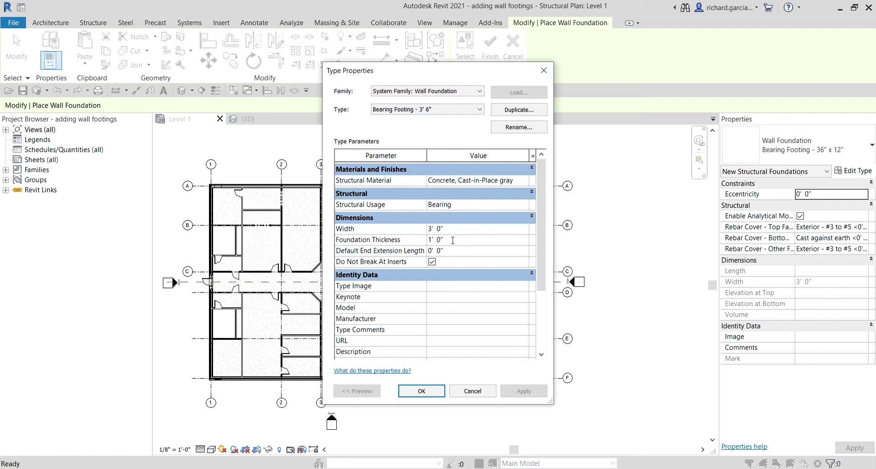
left_click_drag(453, 241, 403, 239)
type("1")
type("6\"")
left_click(449, 232)
left_click(448, 238)
left_click(422, 391)
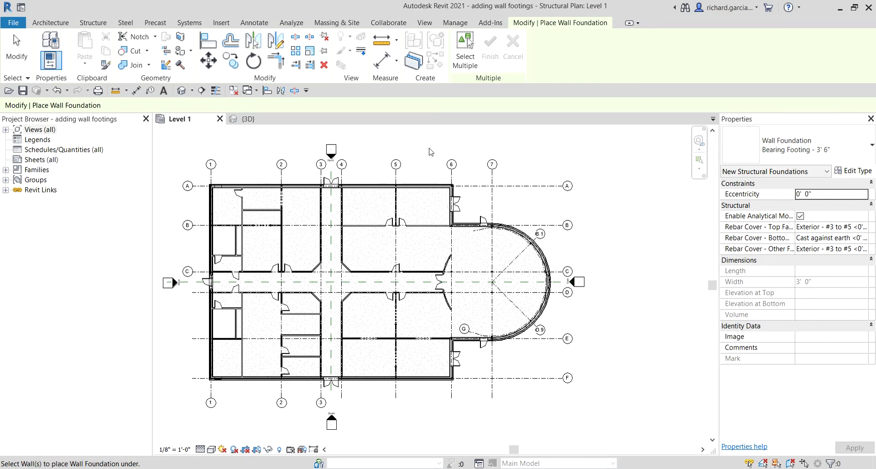
Pan and zoom the Level 1 plan to centre the whole building in the view.
middle_click_drag(256, 169, 317, 157)
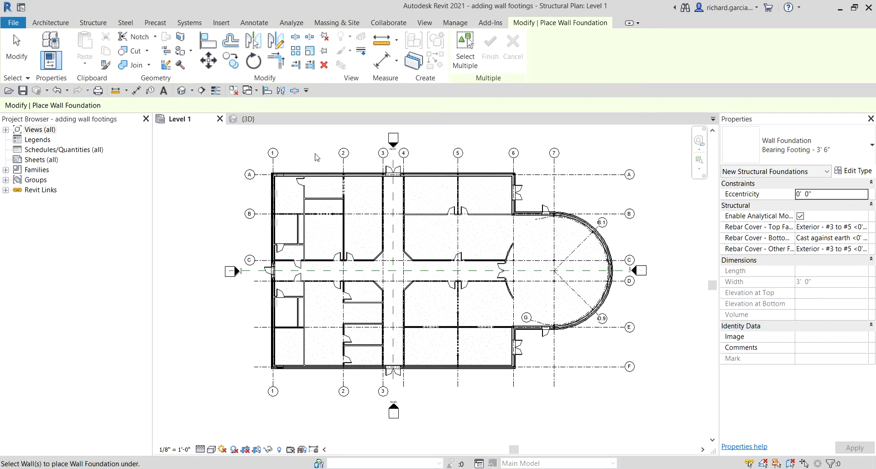
scroll(318, 157, "up", 3)
scroll(310, 152, "down", 1)
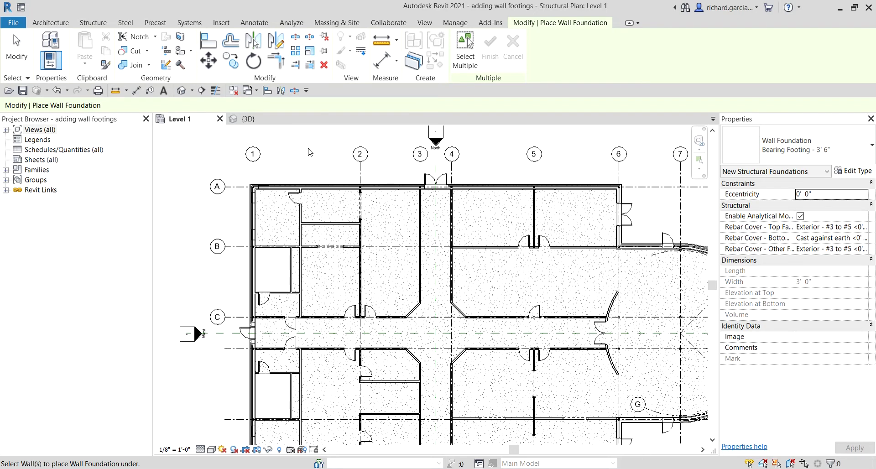
scroll(314, 176, "down", 2)
middle_click_drag(314, 178, 305, 157)
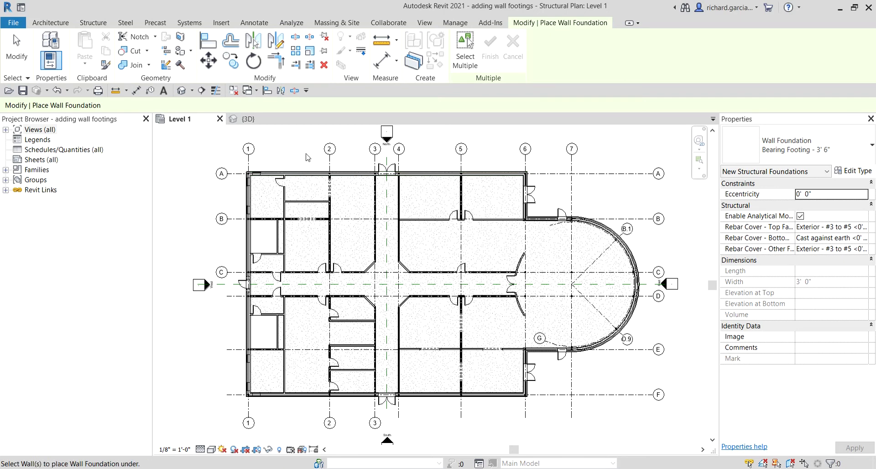
Place Bearing Footing - 3' 6" footings under the full Level 1 exterior wall chain, curved wall included.
left_click(301, 176)
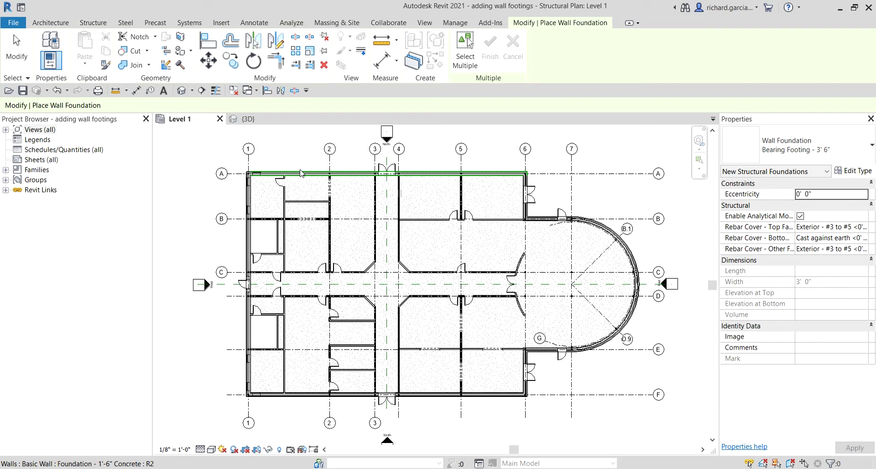
key("Tab")
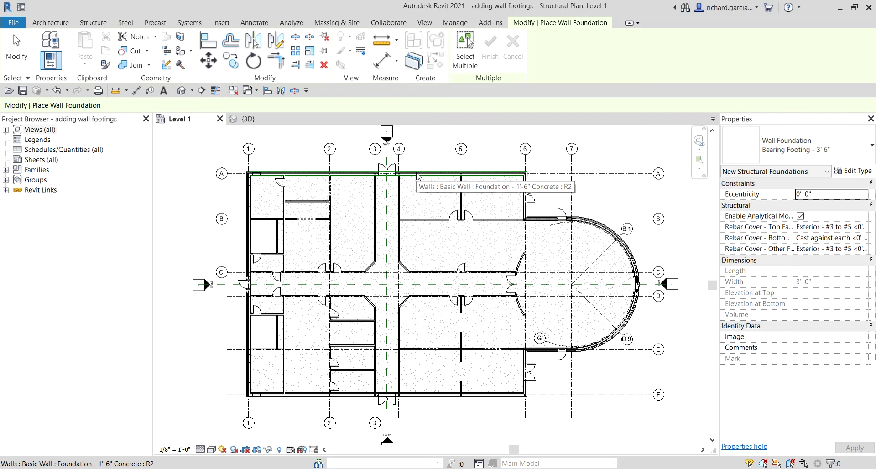
key("Tab")
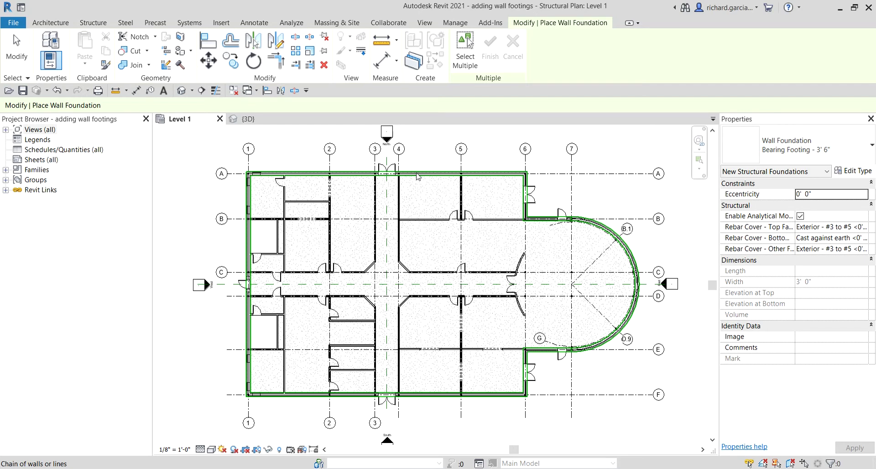
left_click(418, 176)
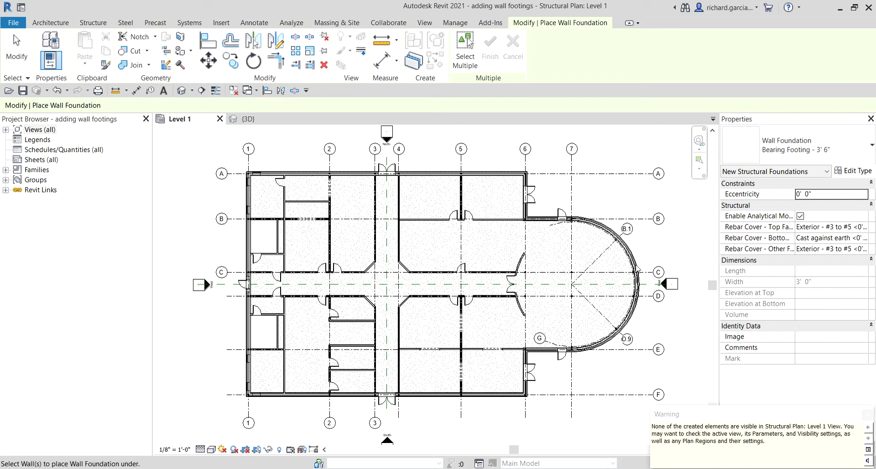
Dismiss the warning and inspect the new footings, including the curved corner, in the {3D} view.
left_click(867, 414)
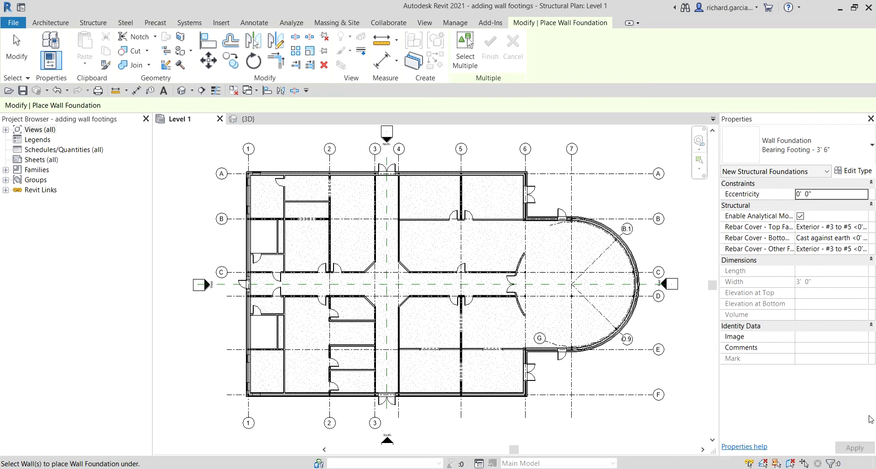
left_click(247, 120)
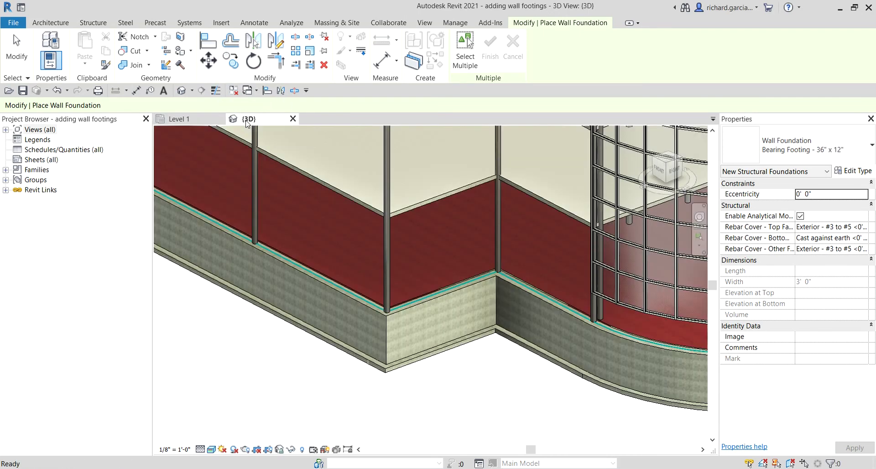
scroll(377, 366, "down", 4)
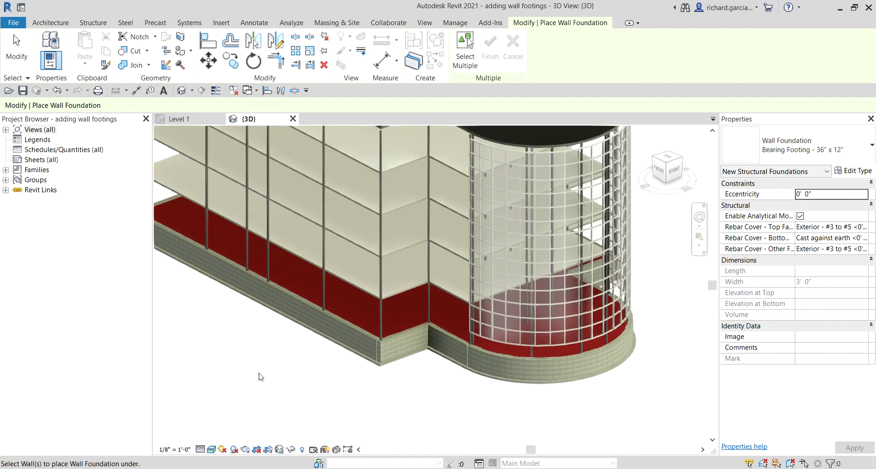
middle_click_drag(260, 375, 414, 375)
scroll(237, 228, "up", 6)
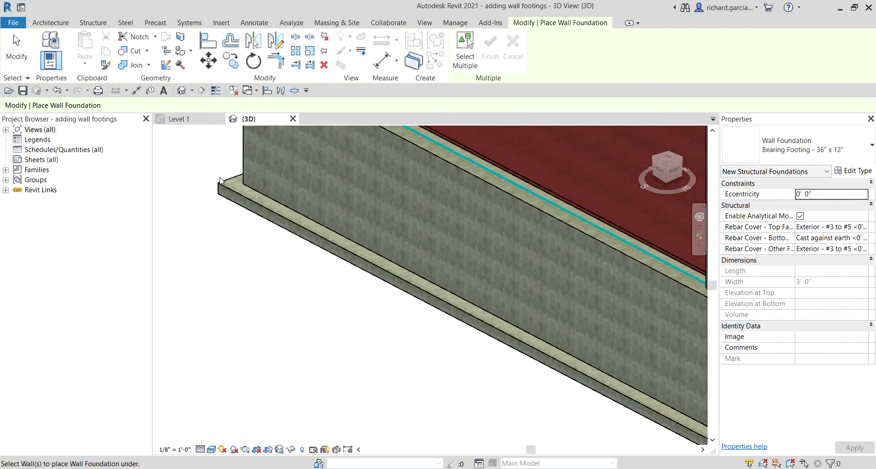
scroll(221, 199, "down", 5)
middle_click_drag(435, 321, 495, 217)
scroll(456, 179, "up", 5)
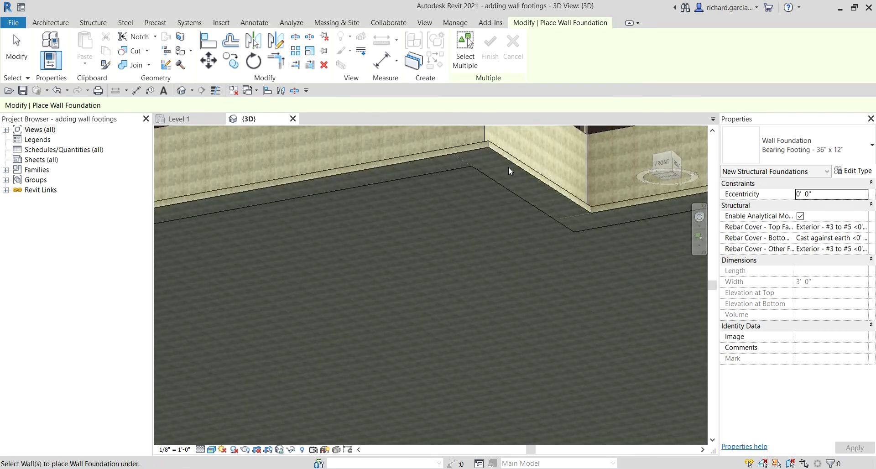
scroll(553, 217, "down", 5)
middle_click_drag(541, 216, 504, 345, "shift")
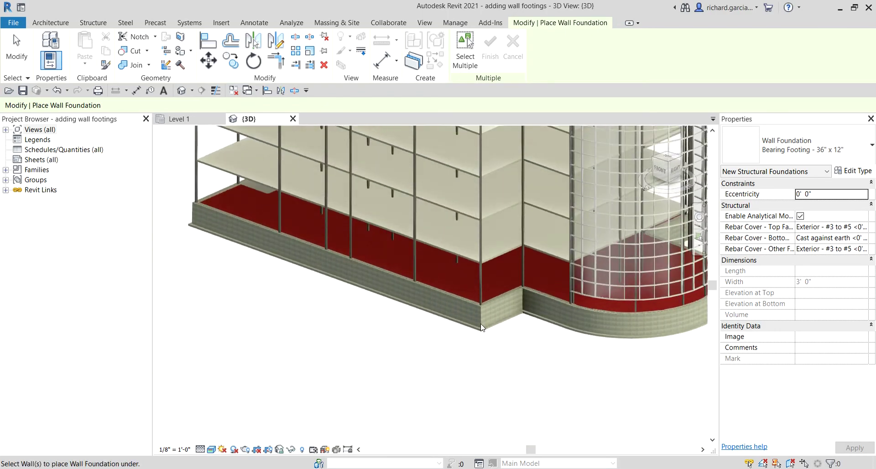
scroll(480, 324, "up", 5)
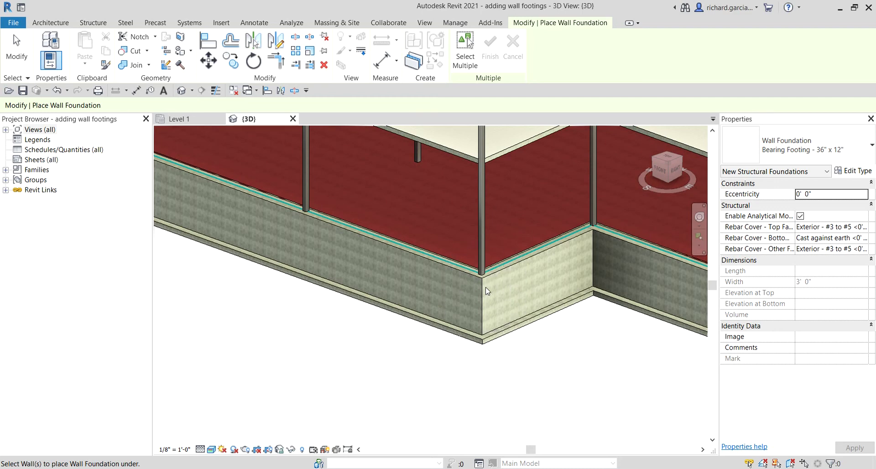
Return to the Level 1 plan view.
left_click(501, 336)
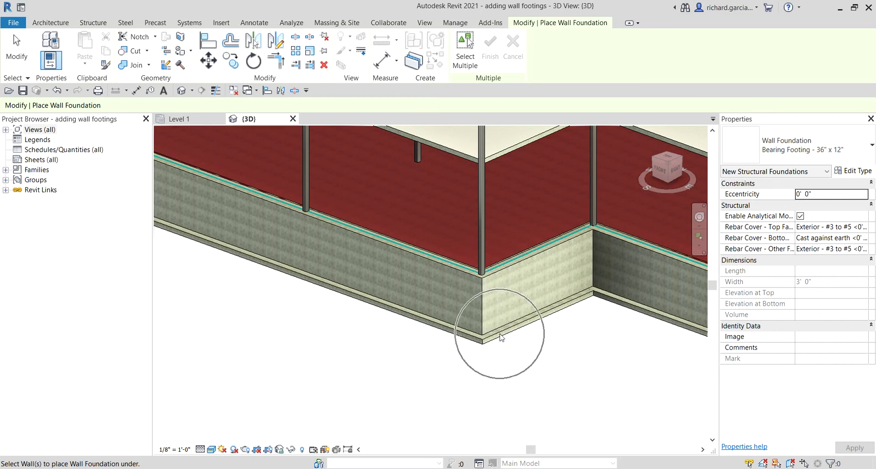
left_click(190, 121)
left_click(190, 122)
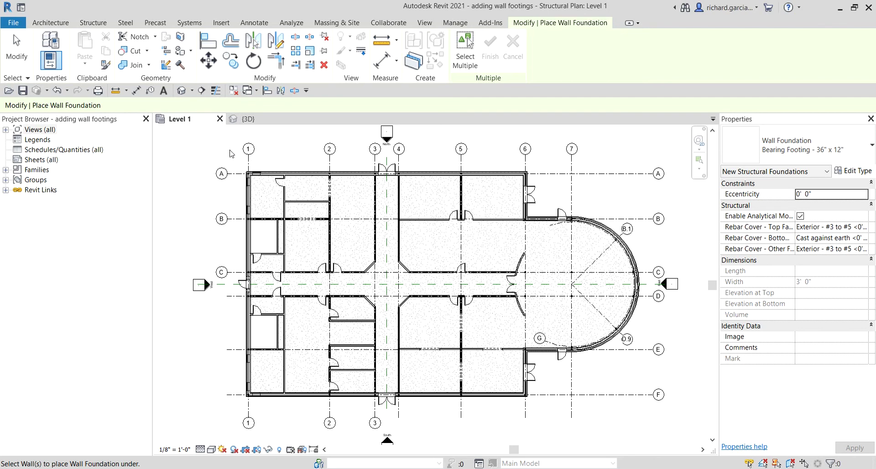
End wall foundation placement and return to plain selection mode.
key("Escape")
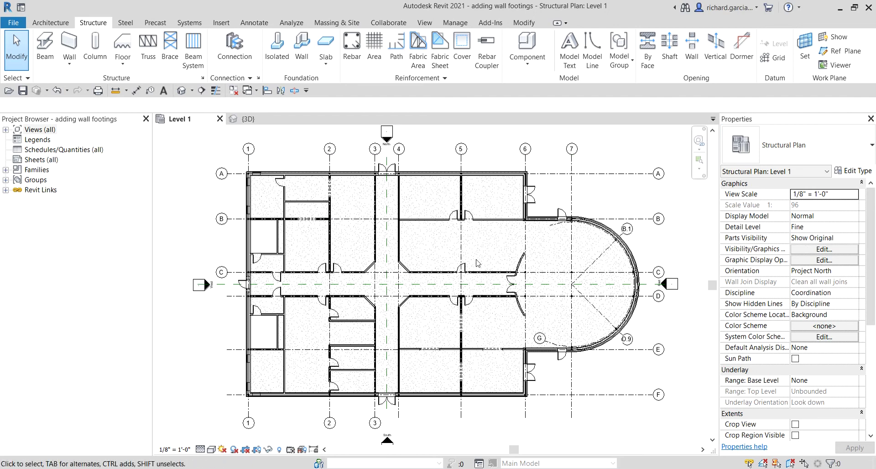
left_click(21, 50)
scroll(871, 234, "down", 1)
scroll(871, 234, "down", 3)
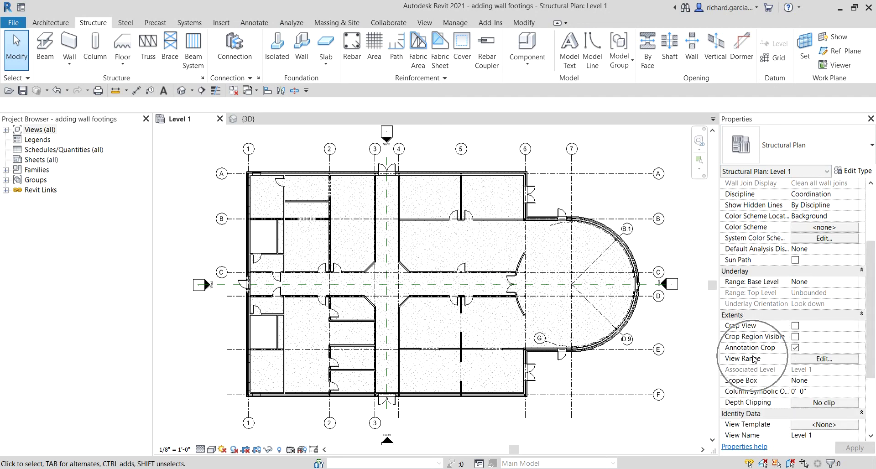
Set the Level 1 view range View Depth offset to -12' and apply it.
left_click(807, 360)
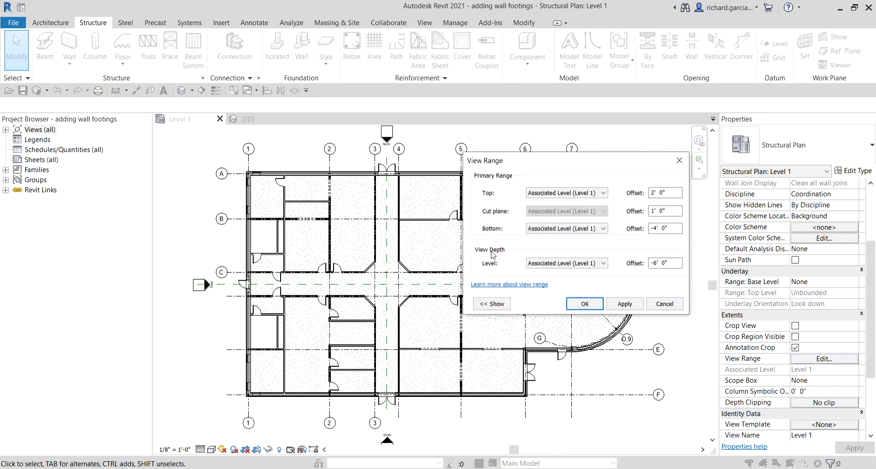
left_click(674, 263)
left_click_drag(673, 262, 641, 265)
type("-12")
left_click(584, 303)
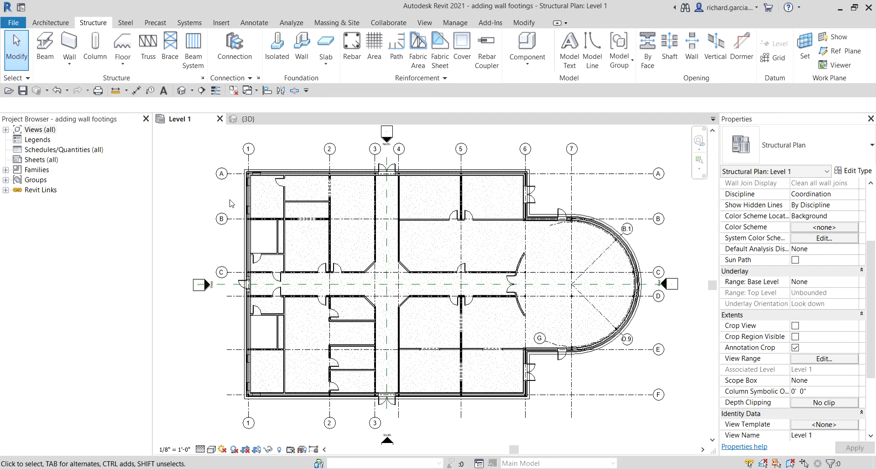
Switch the Level 1 plan to the Consistent Colors visual style and zoom out to the whole plan.
scroll(267, 174, "up", 5)
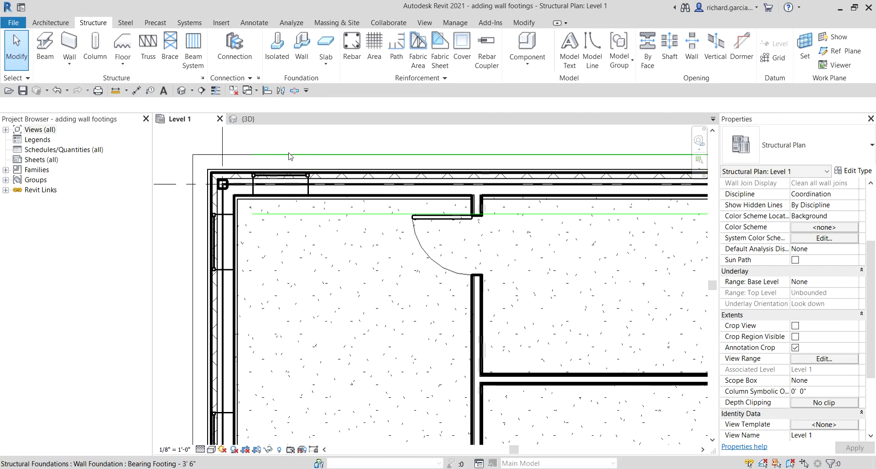
left_click(289, 156)
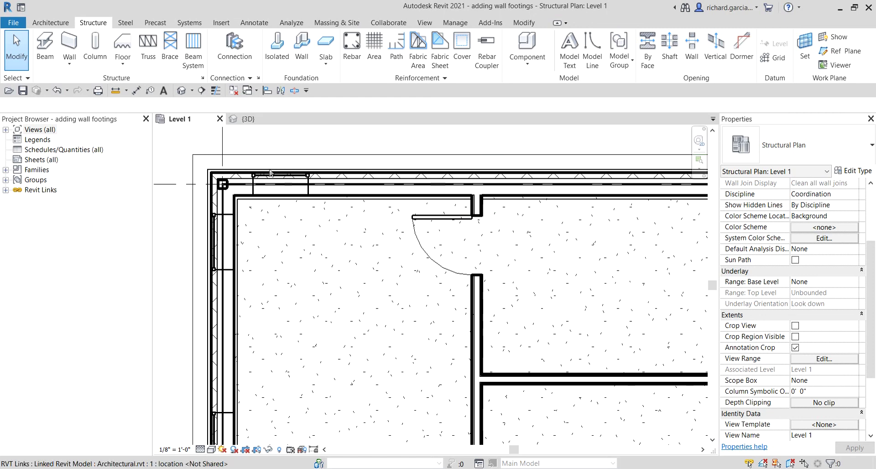
left_click(212, 451)
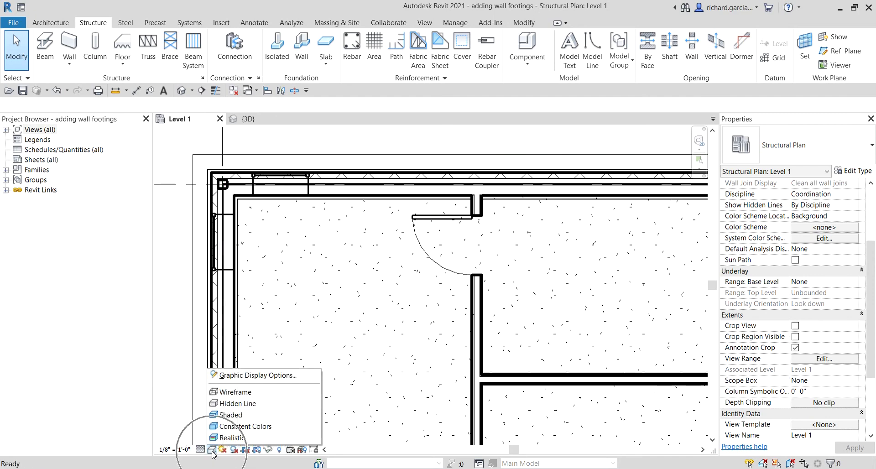
left_click(233, 414)
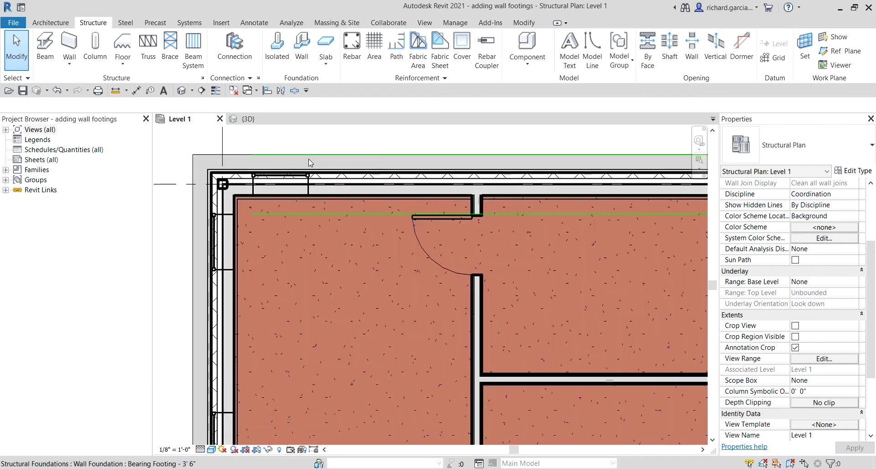
scroll(308, 159, "down", 3)
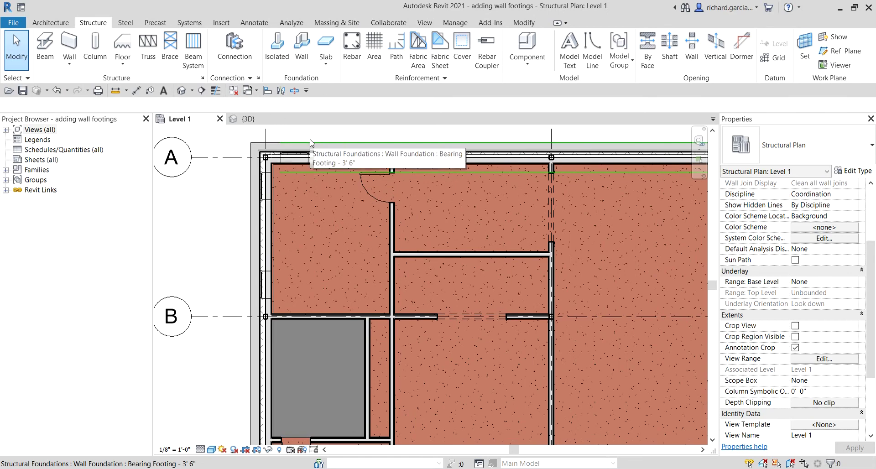
scroll(311, 143, "down", 4)
scroll(311, 149, "down", 1)
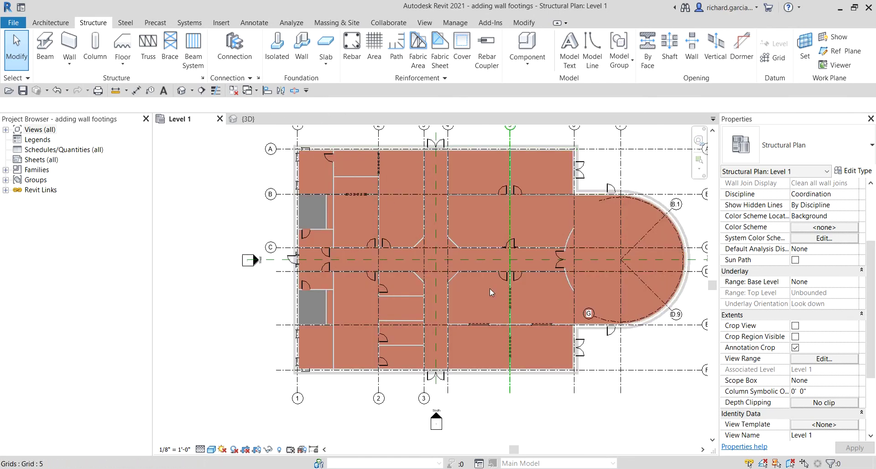
middle_click_drag(635, 367, 601, 392)
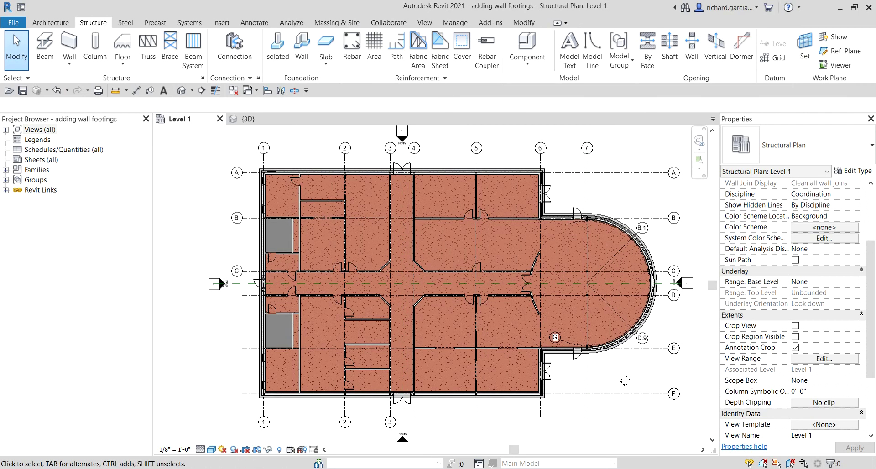